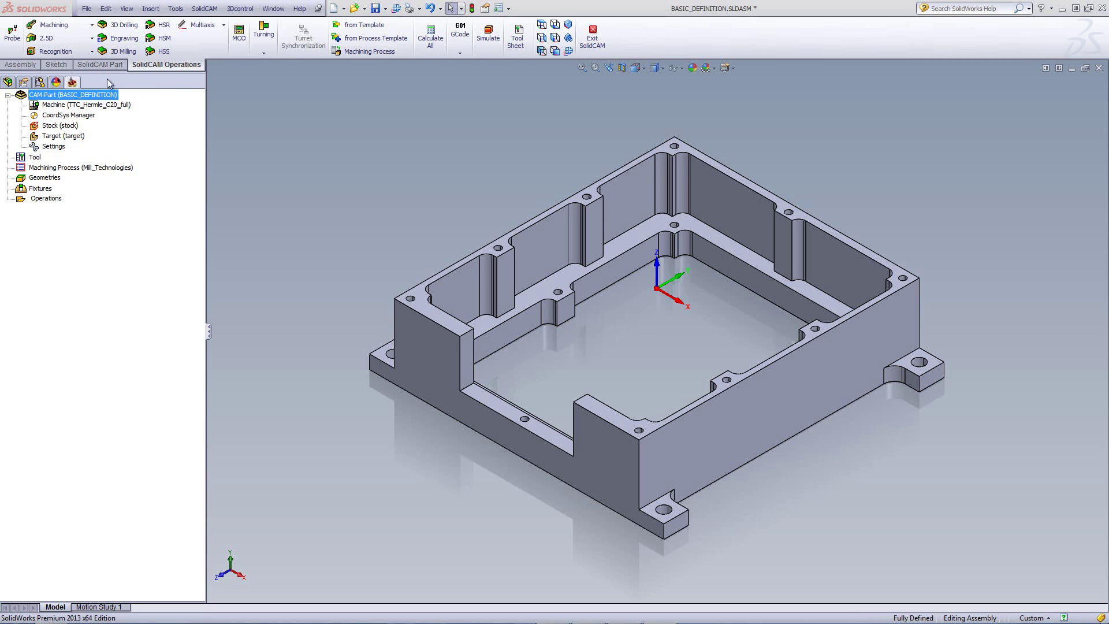
Insert the component Basic_Definition-vise.SLDPRT into the assembly and place it in empty space beside the housing part
click(23, 67)
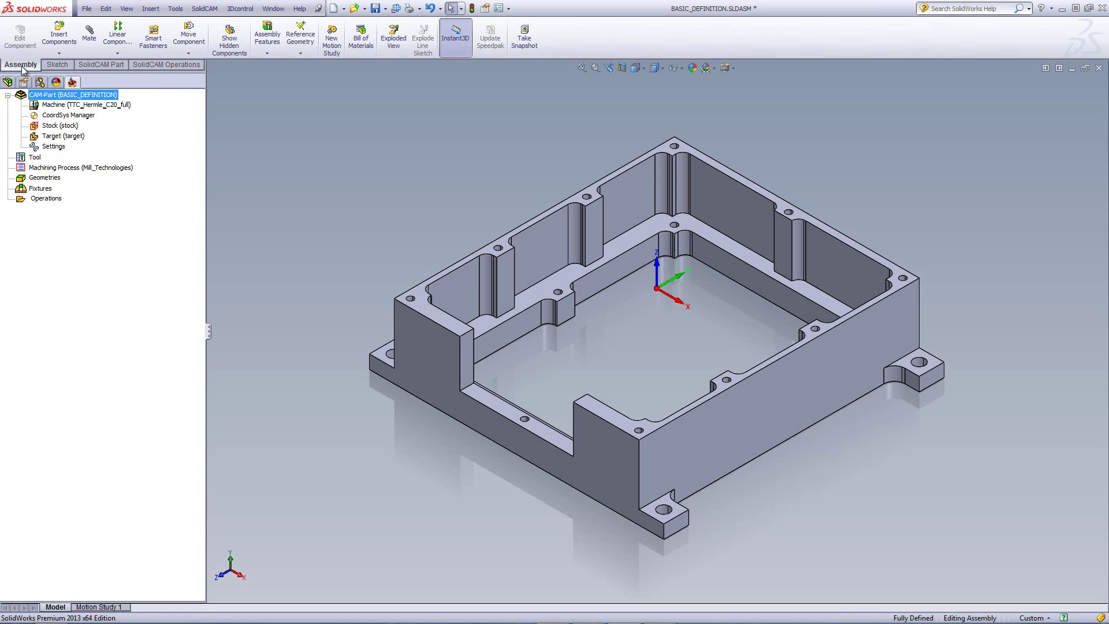
click(57, 40)
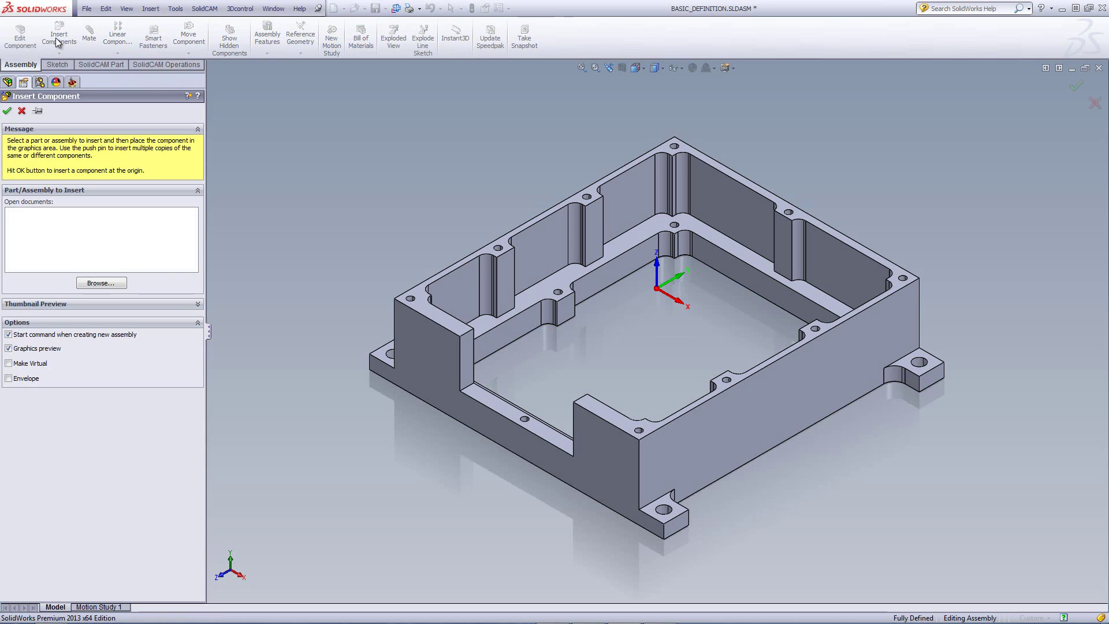
click(97, 282)
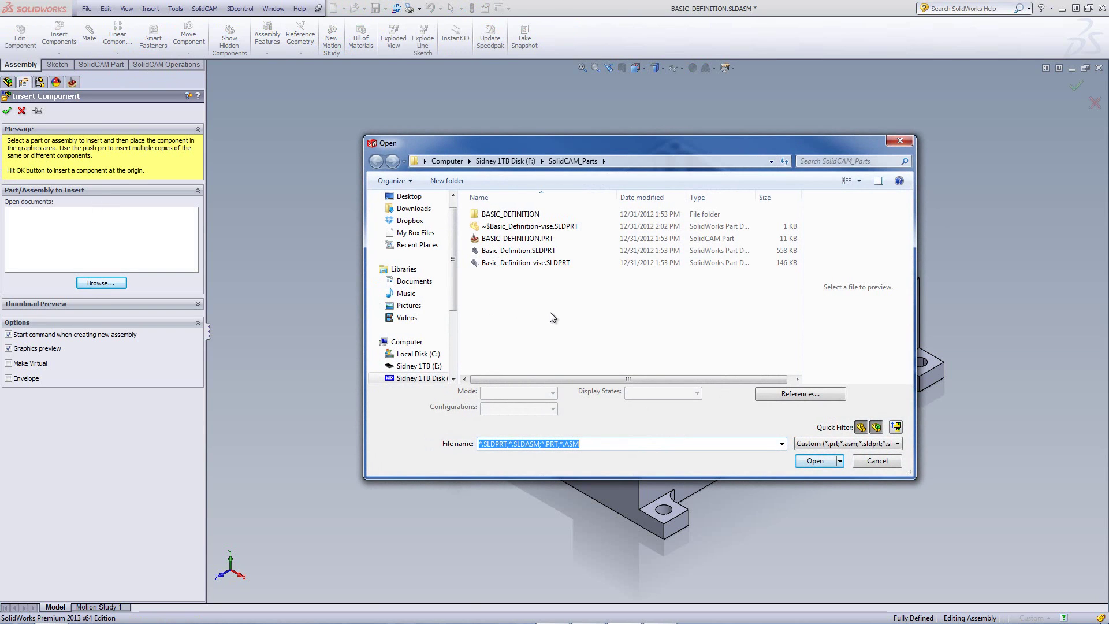
click(535, 265)
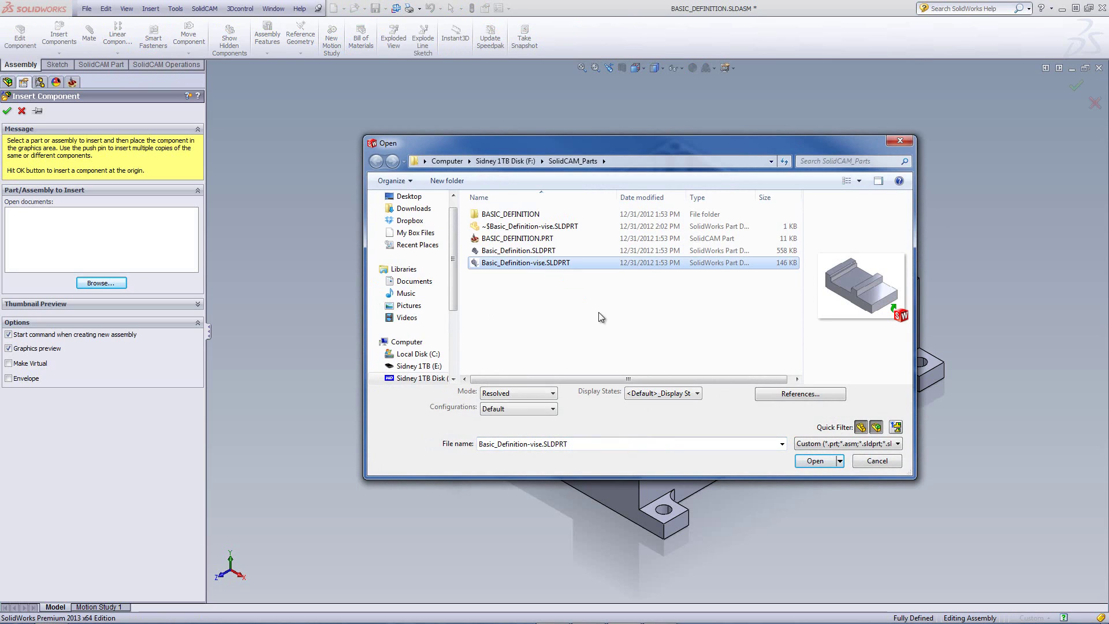
click(821, 462)
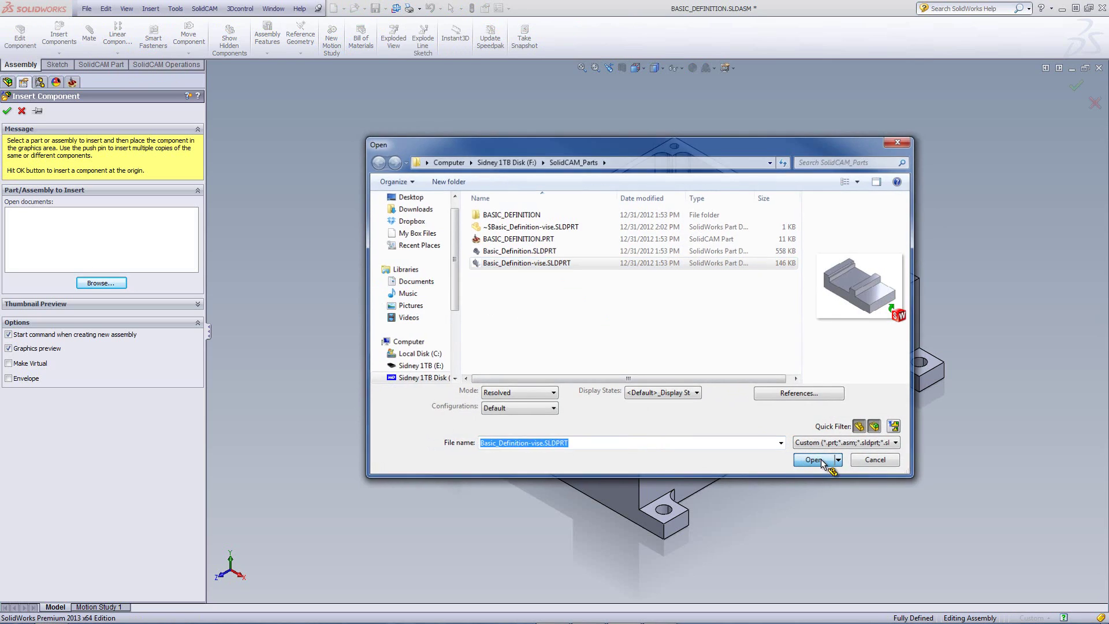
scroll(992, 333, up, 2)
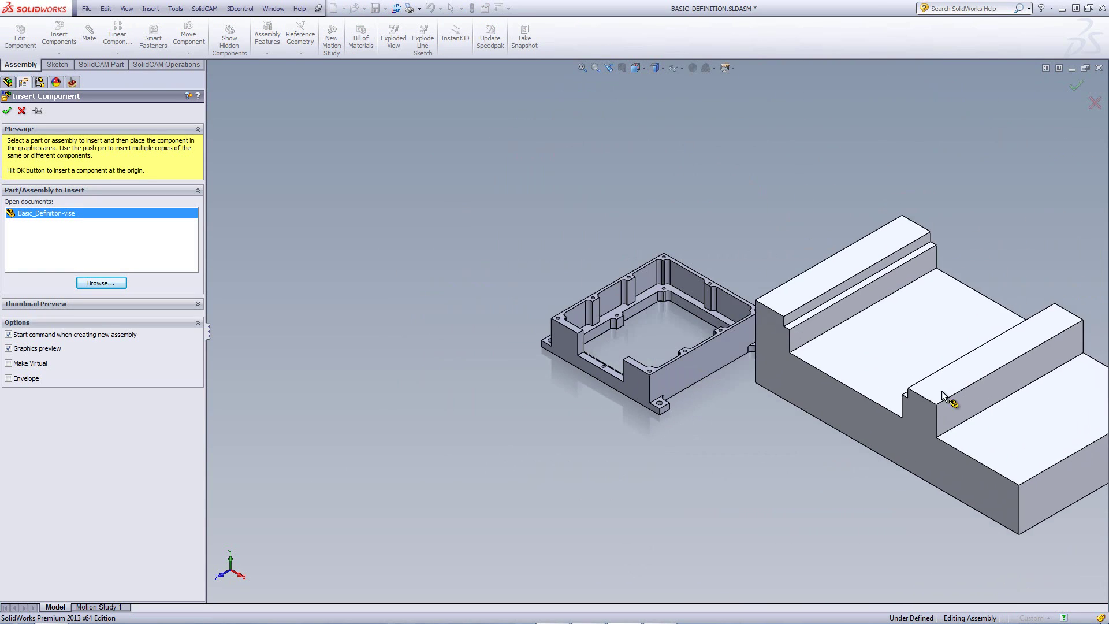
click(950, 280)
click(853, 422)
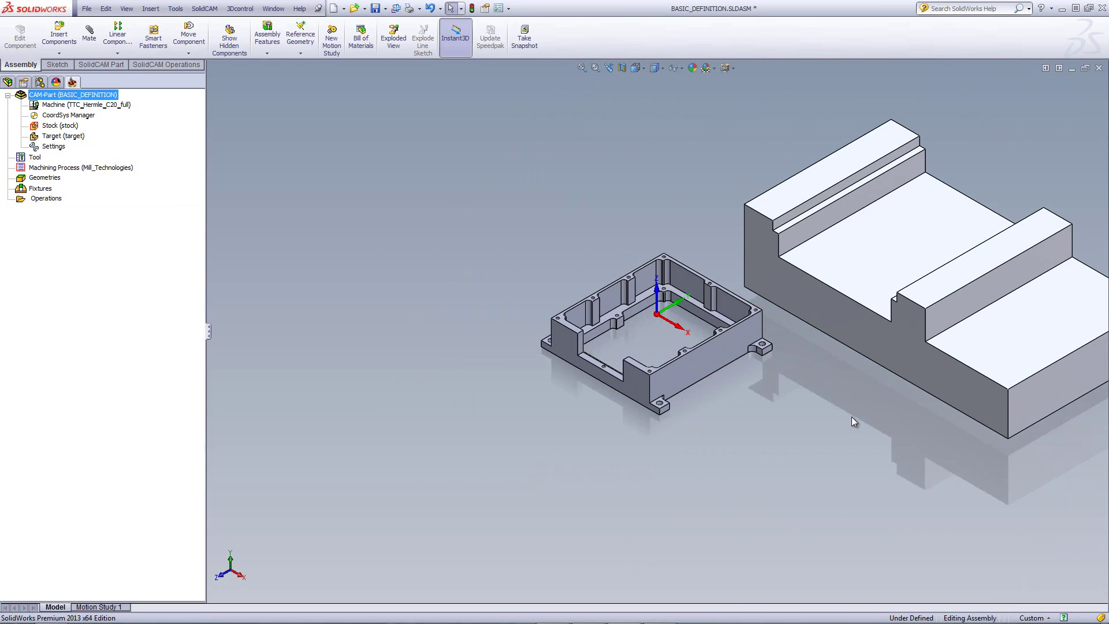
Activate the assembly's Stock configuration and return to the CAM-Part tree
middle_drag(851, 408, 861, 350)
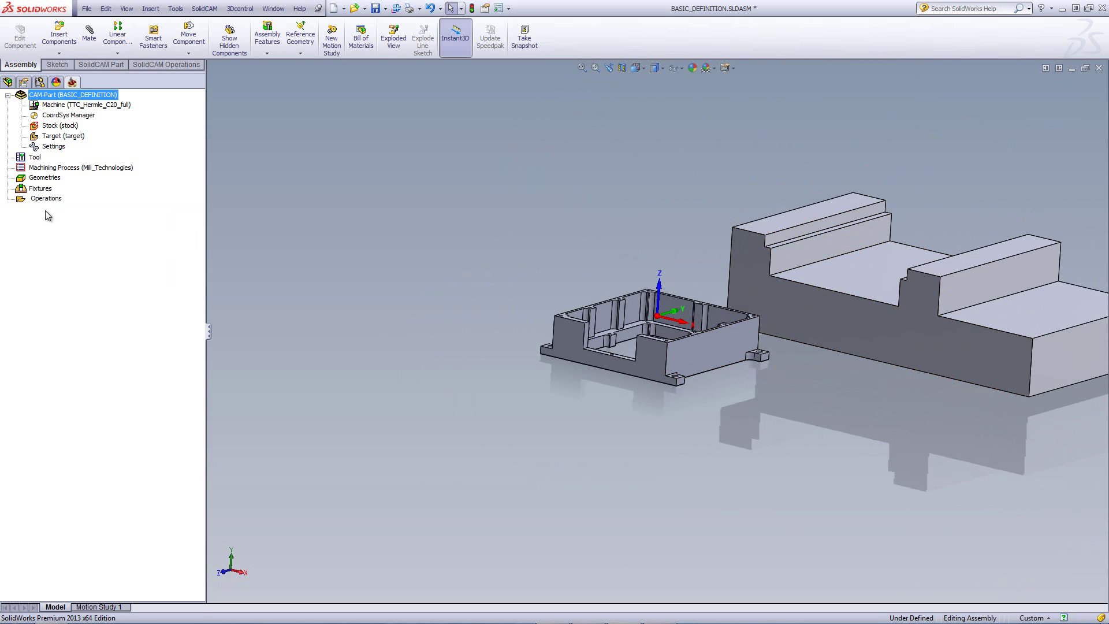
click(40, 83)
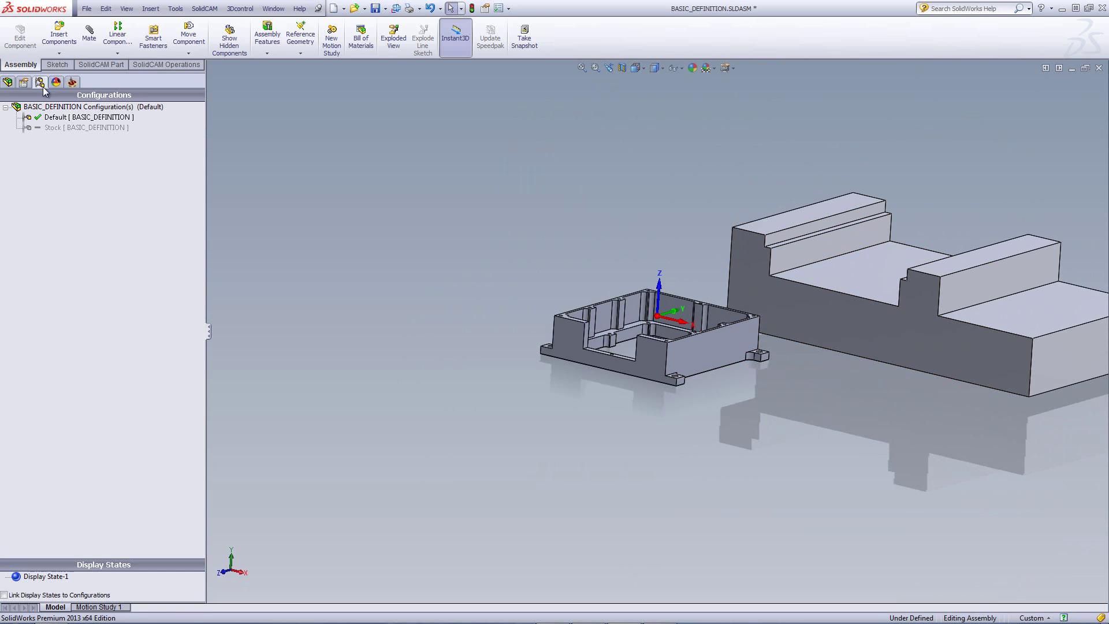
click(60, 128)
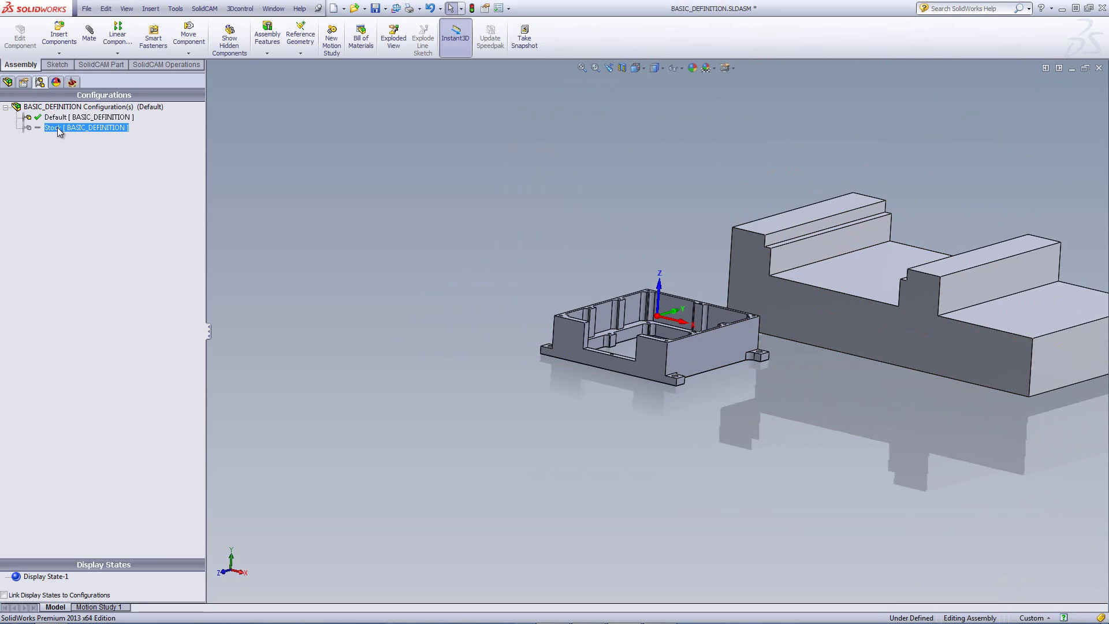
double_click(58, 127)
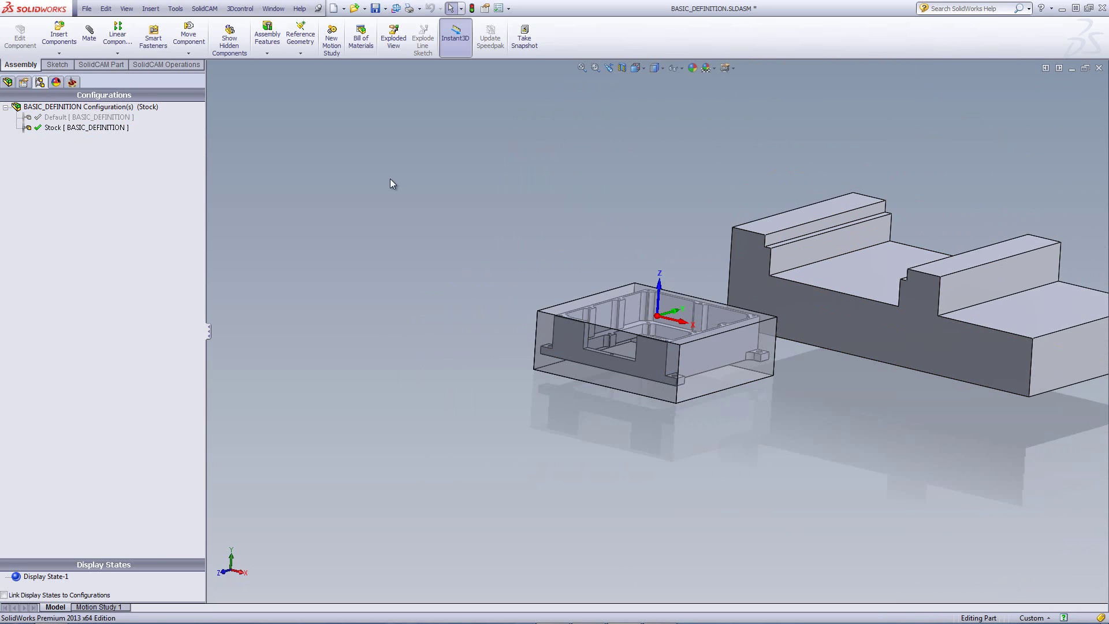
click(72, 82)
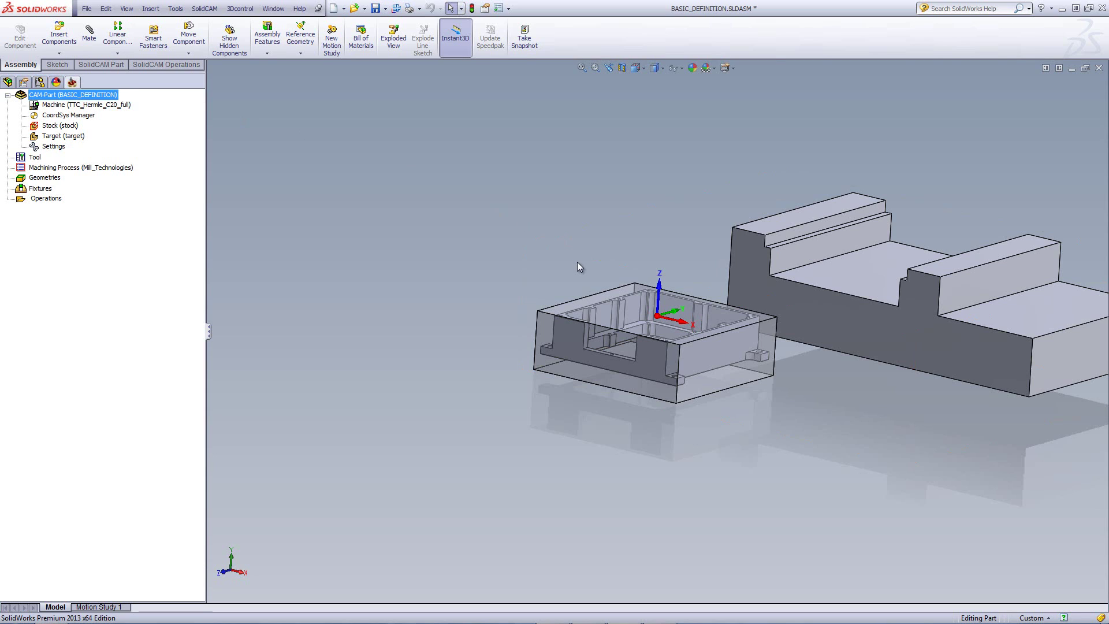
Add a coincident mate between the stock's +X side face and the inner face of the vise's middle jaw
scroll(578, 262, up, 1)
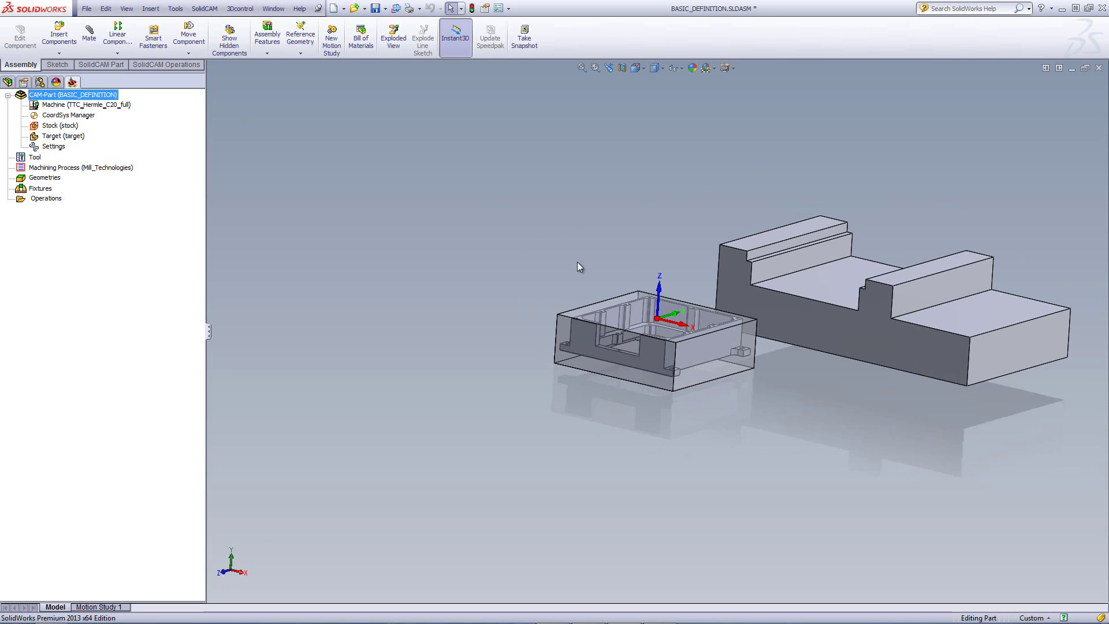
click(89, 32)
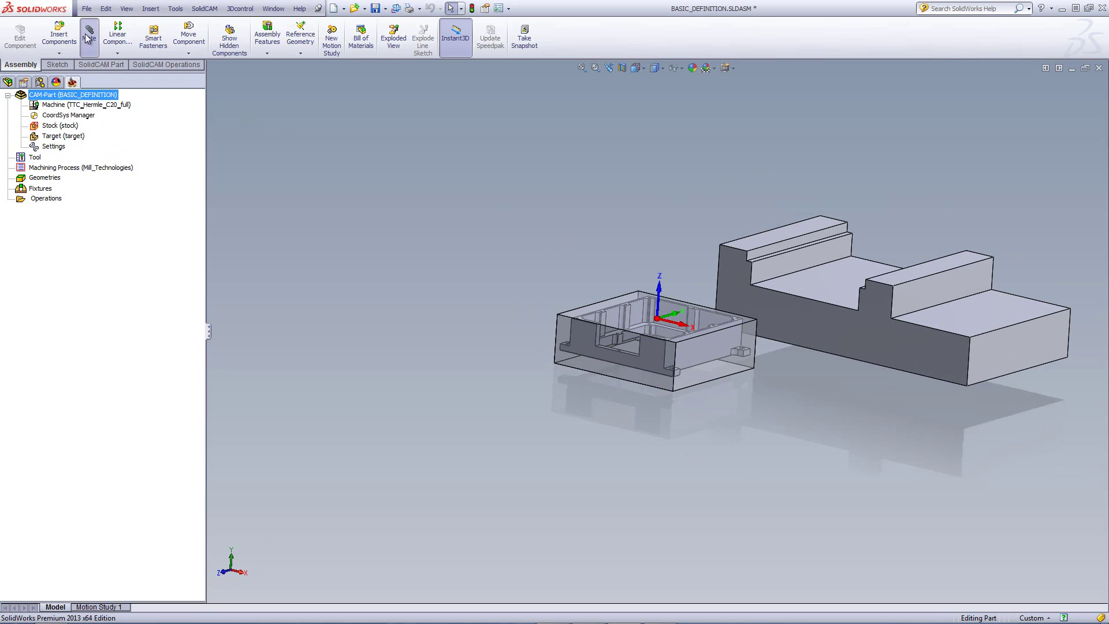
click(726, 373)
middle_drag(751, 438, 847, 402)
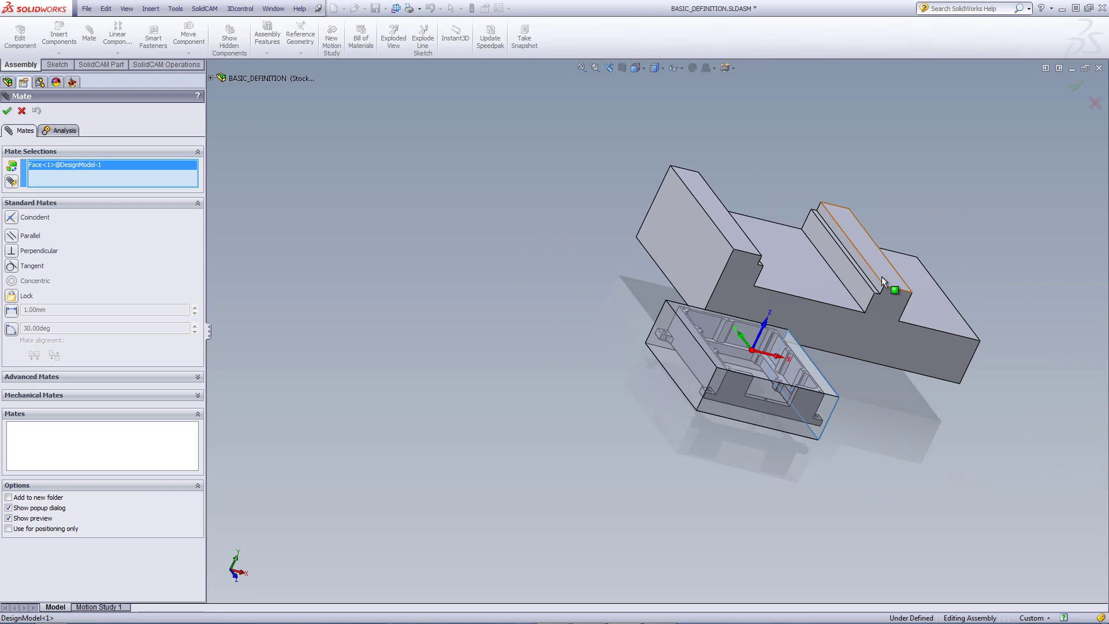
click(882, 293)
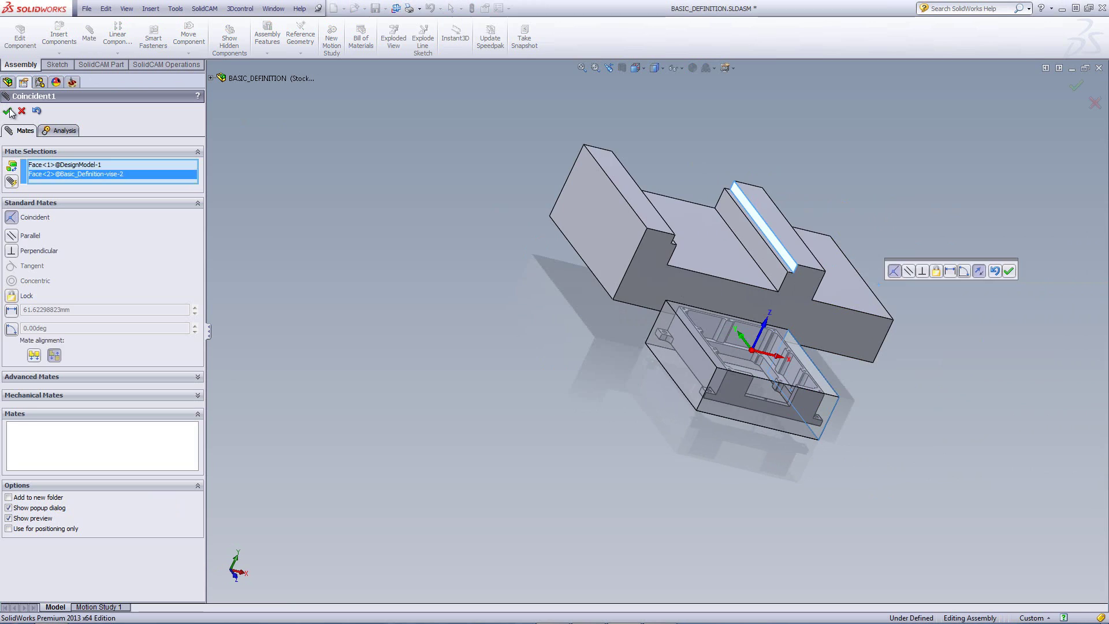
click(995, 269)
Add a coincident mate between the stock's bottom face and the narrow ledge on the vise's end jaw
middle_drag(485, 378, 491, 266)
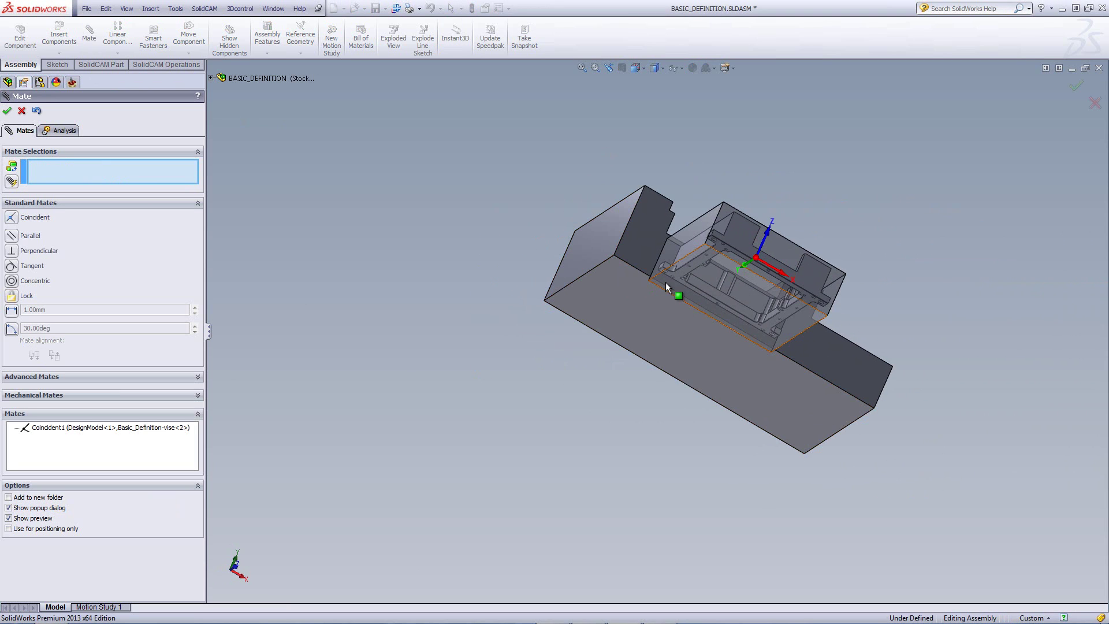
click(655, 293)
middle_drag(570, 300, 573, 430)
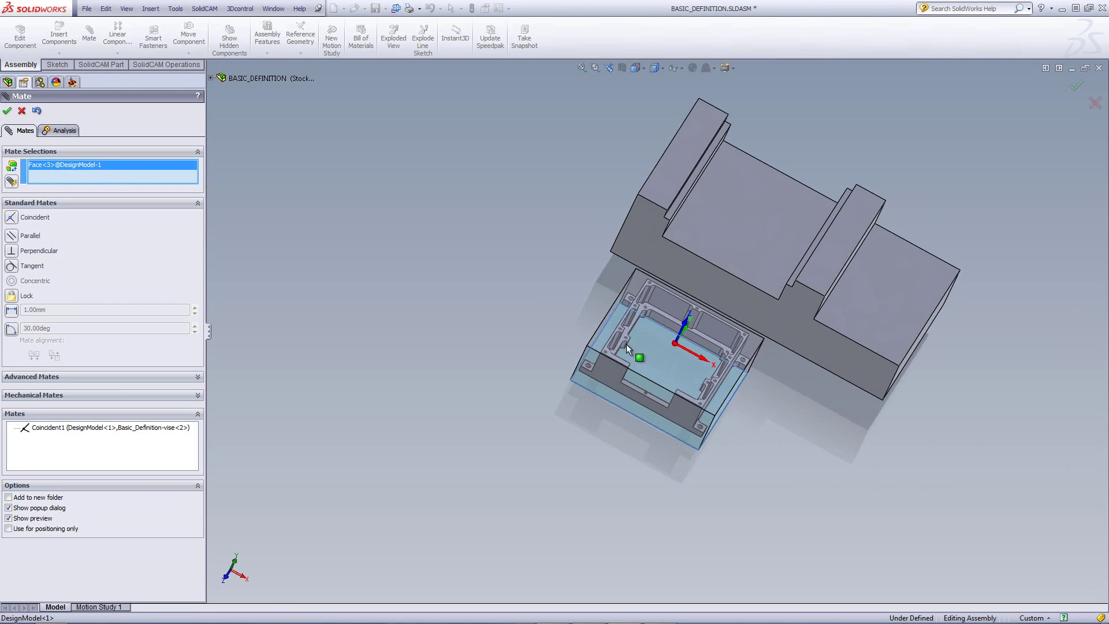
scroll(708, 197, down, 2)
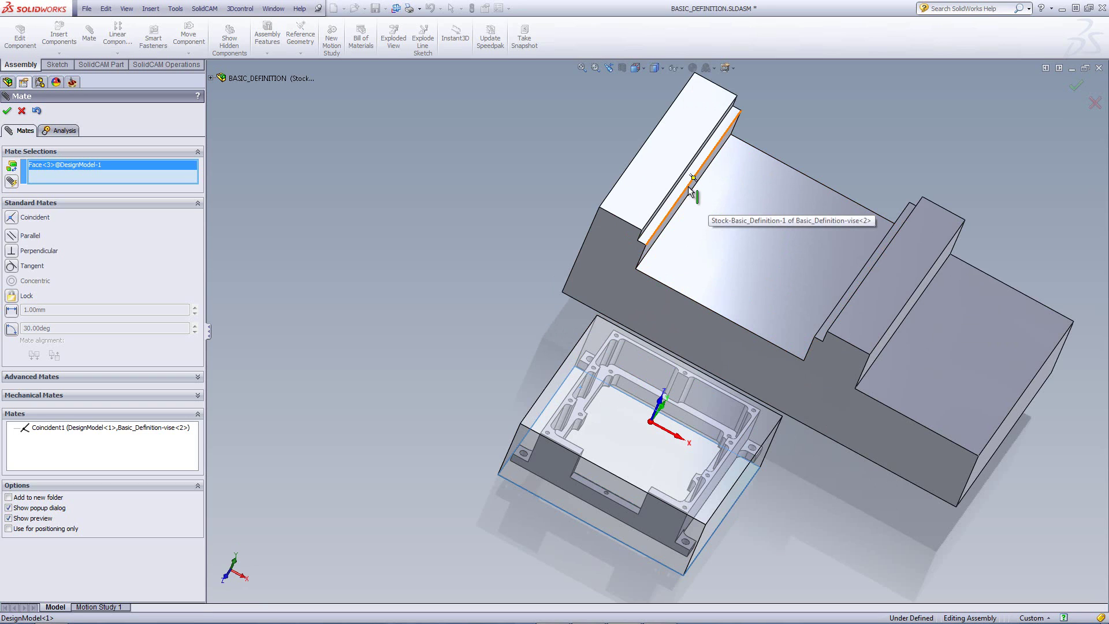
click(686, 185)
scroll(550, 305, up, 5)
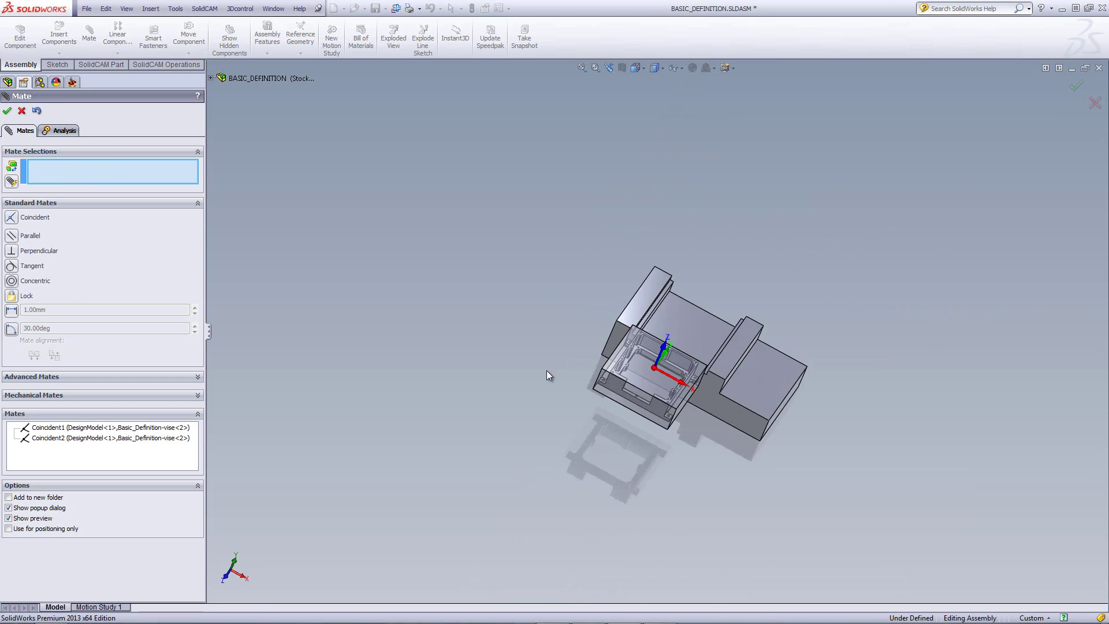
Add a 10 mm distance mate between the stock's front face and the vise's side face, with Flip dimension off, and finish mating
scroll(559, 337, down, 2)
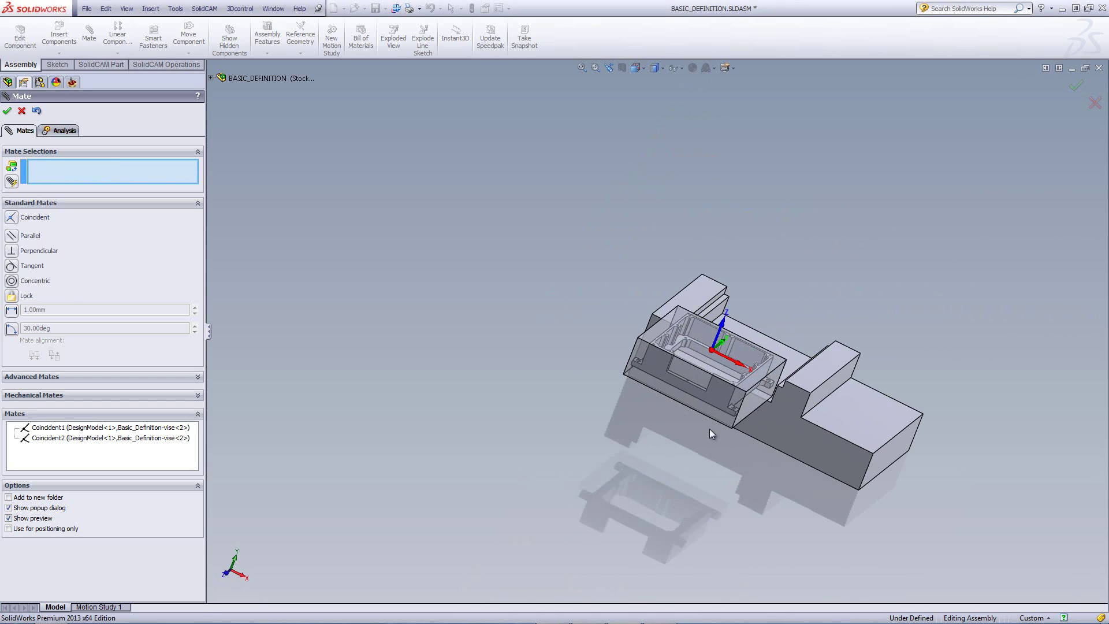
click(717, 412)
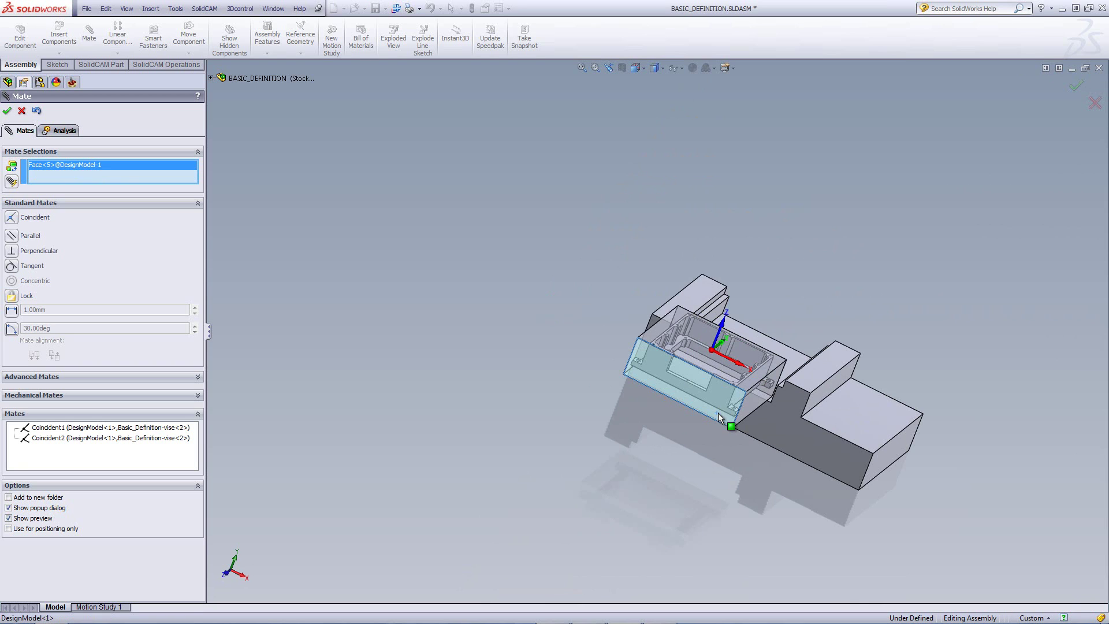
click(789, 399)
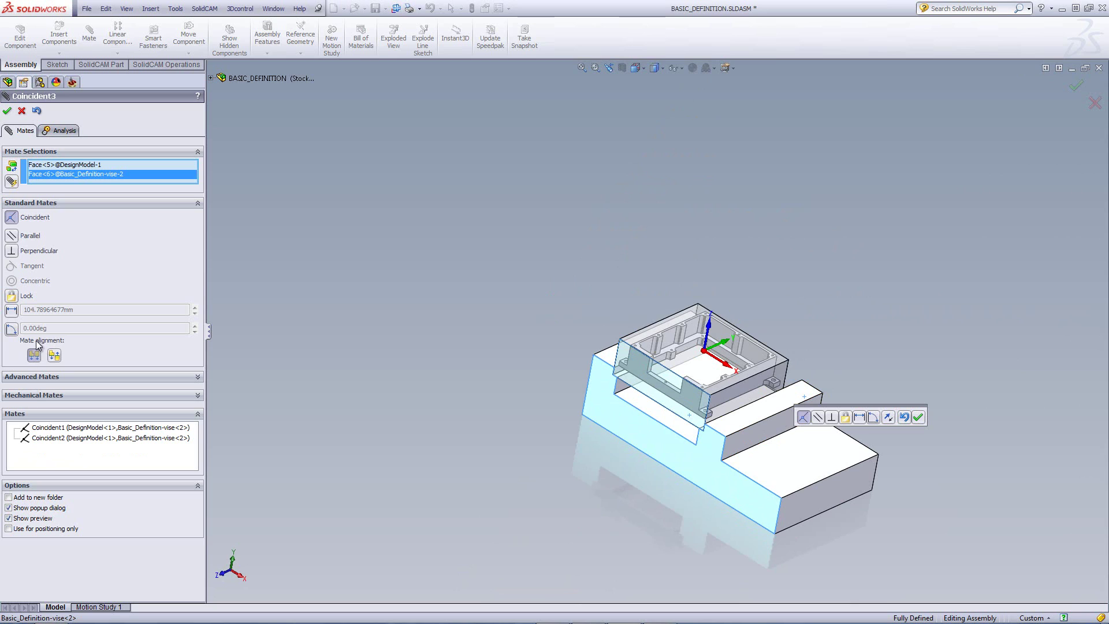
click(11, 310)
drag(73, 310, 2, 320)
text(10)
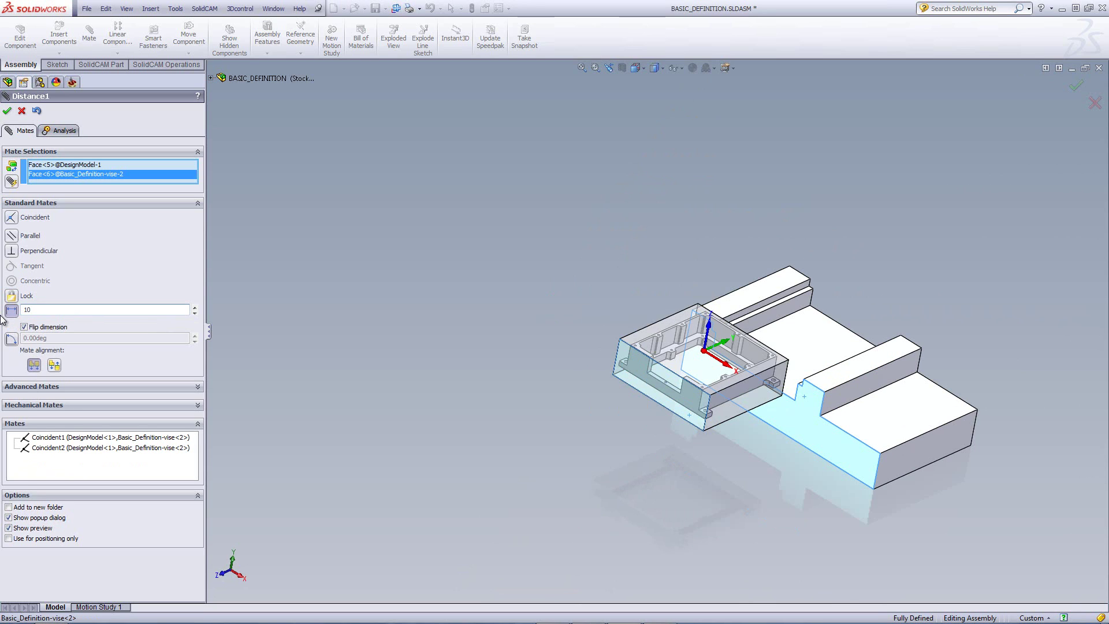
key(Return)
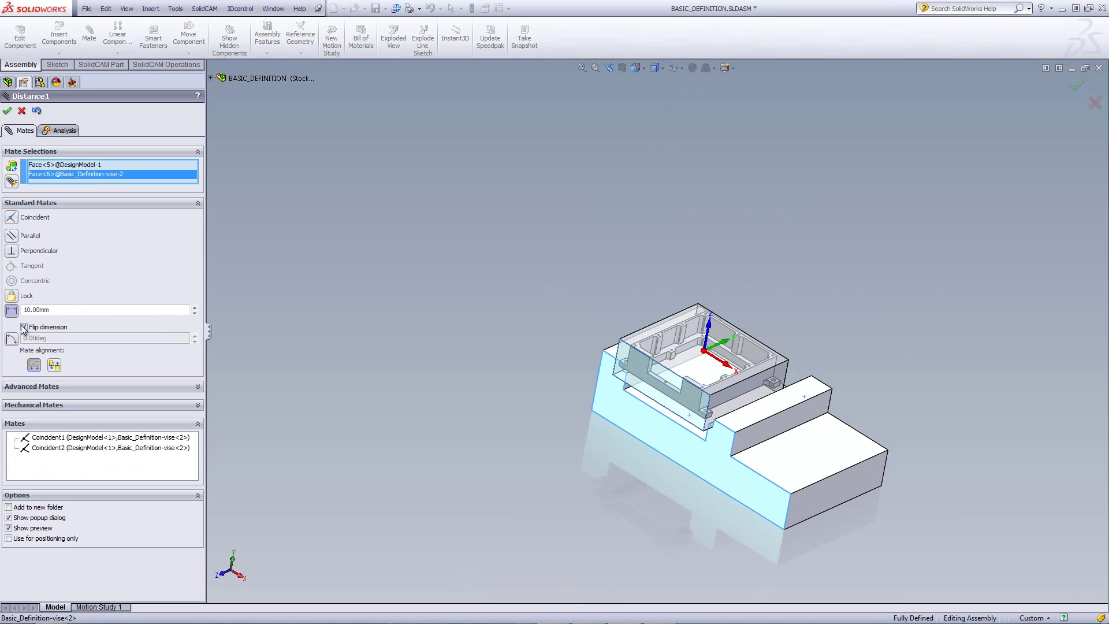
click(25, 327)
click(24, 327)
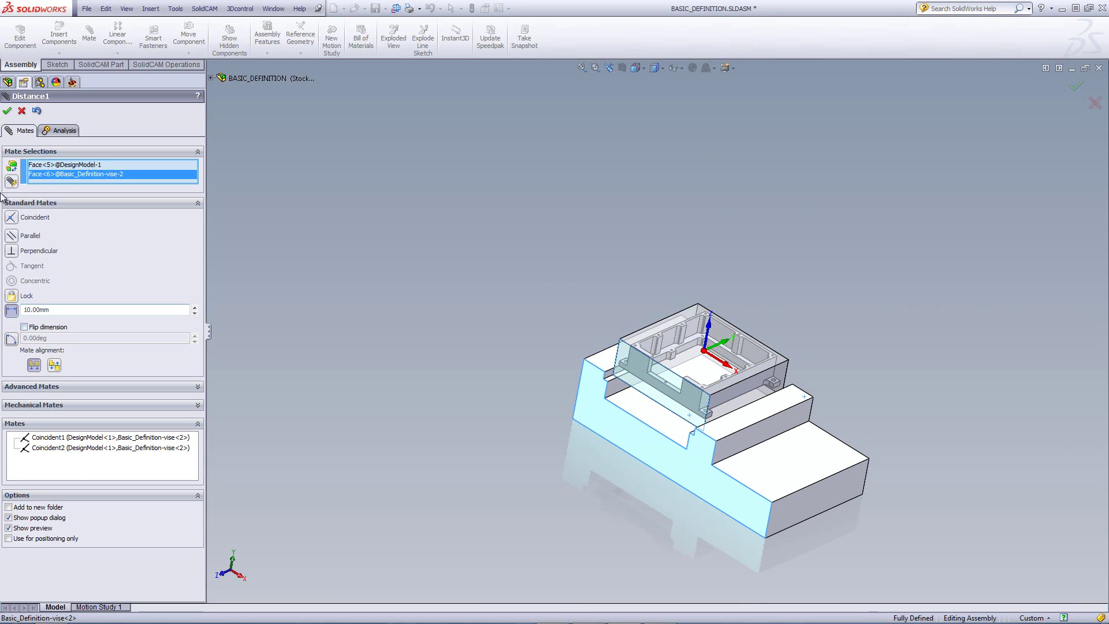
click(8, 111)
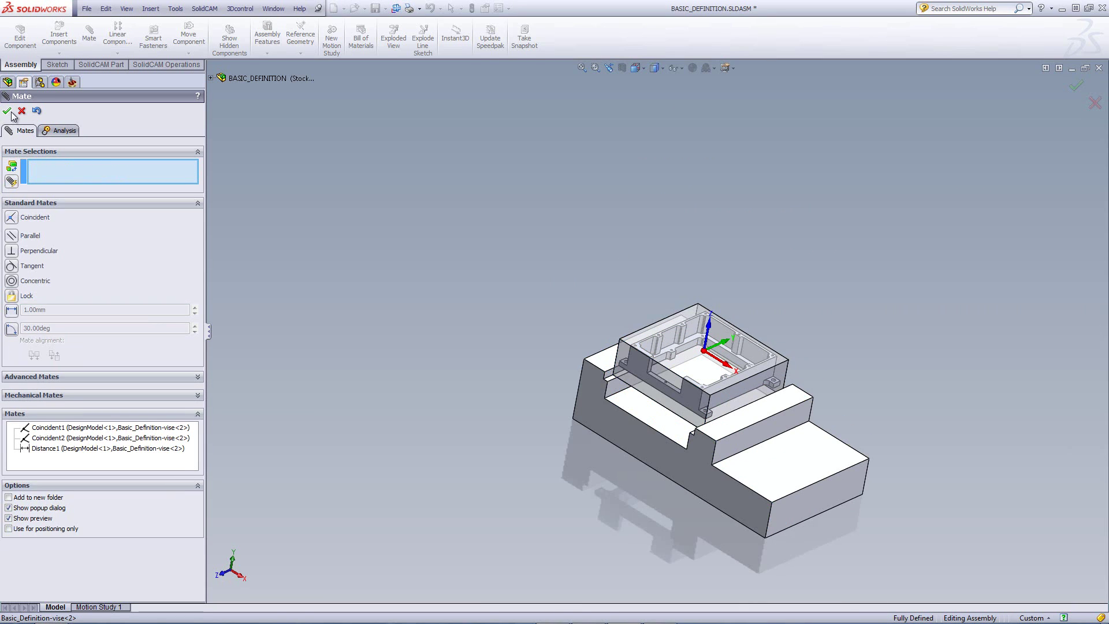
click(10, 112)
middle_drag(426, 282, 404, 305)
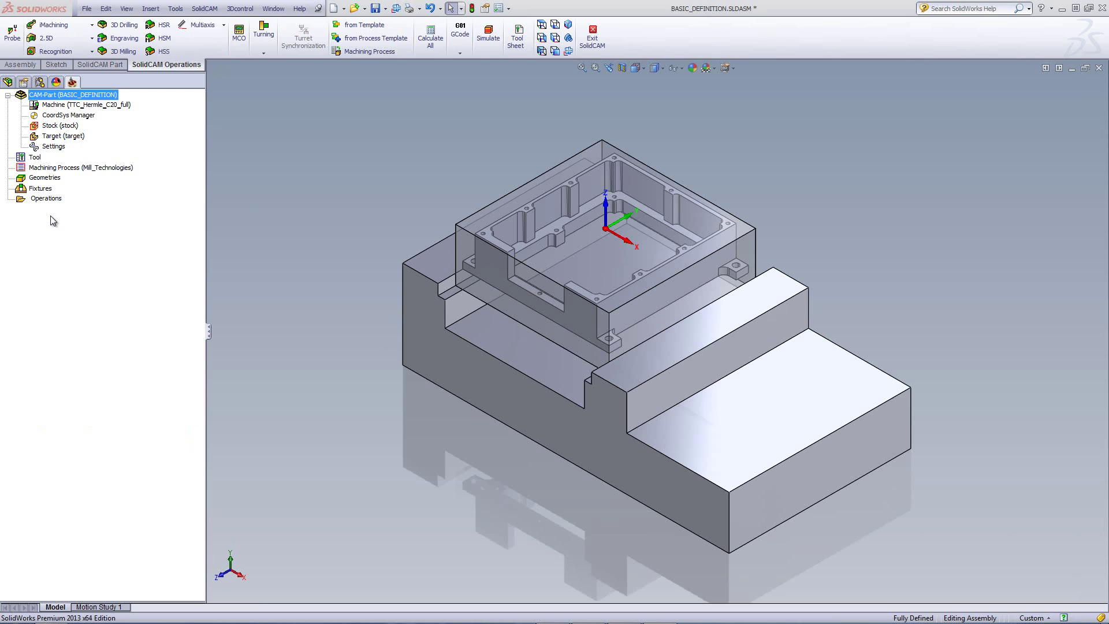
Start a new fixture definition, select the vise body as its solid geometry and name the fixture Vise
right_click(43, 190)
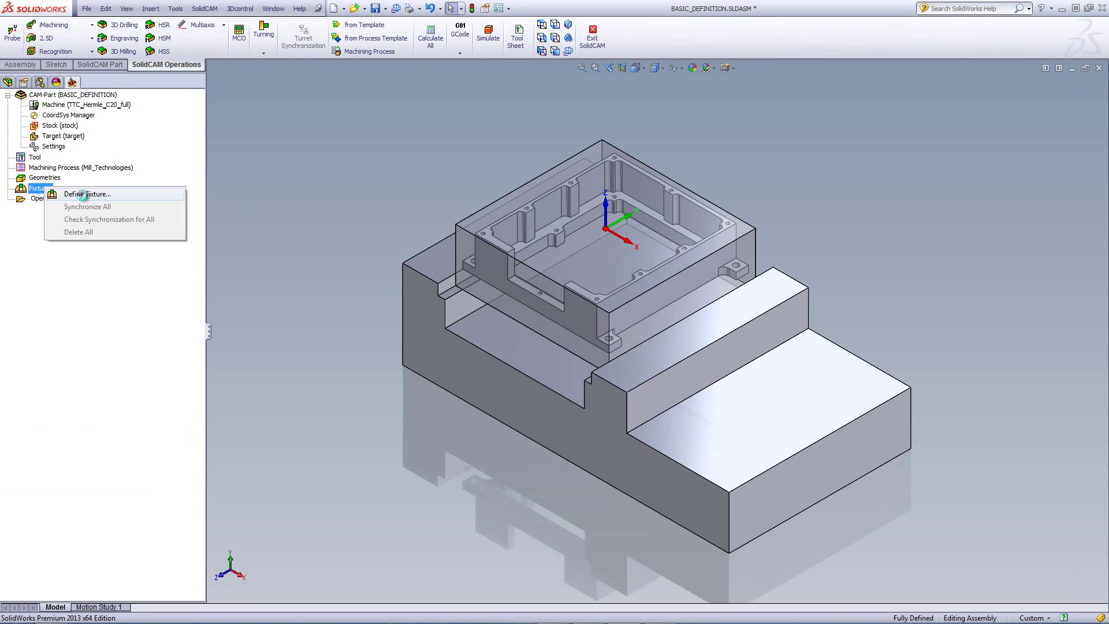
click(86, 195)
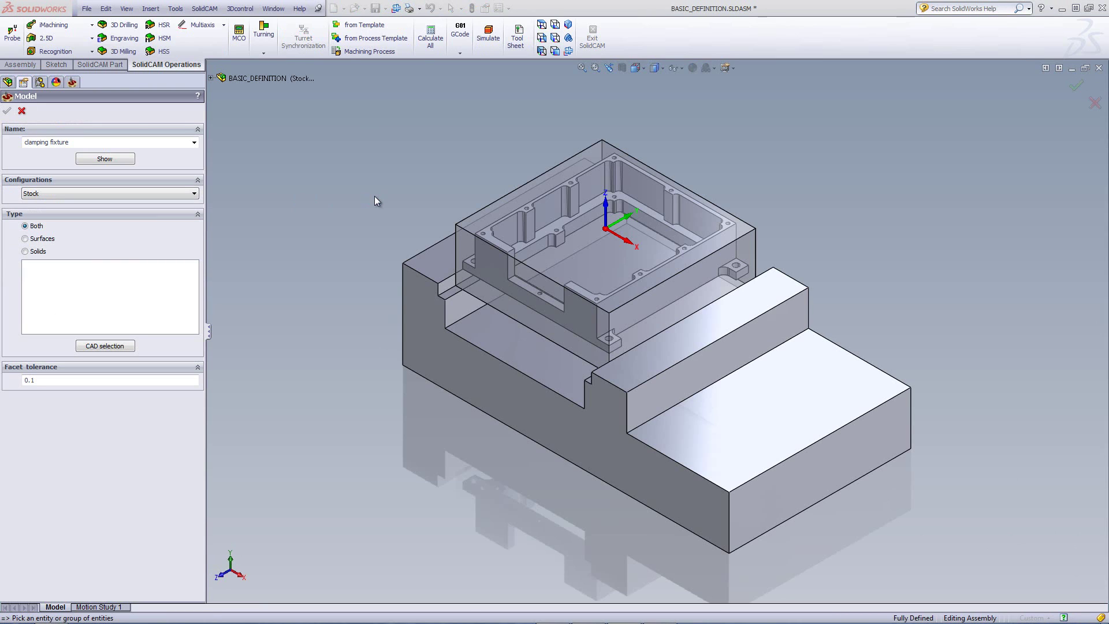
click(727, 428)
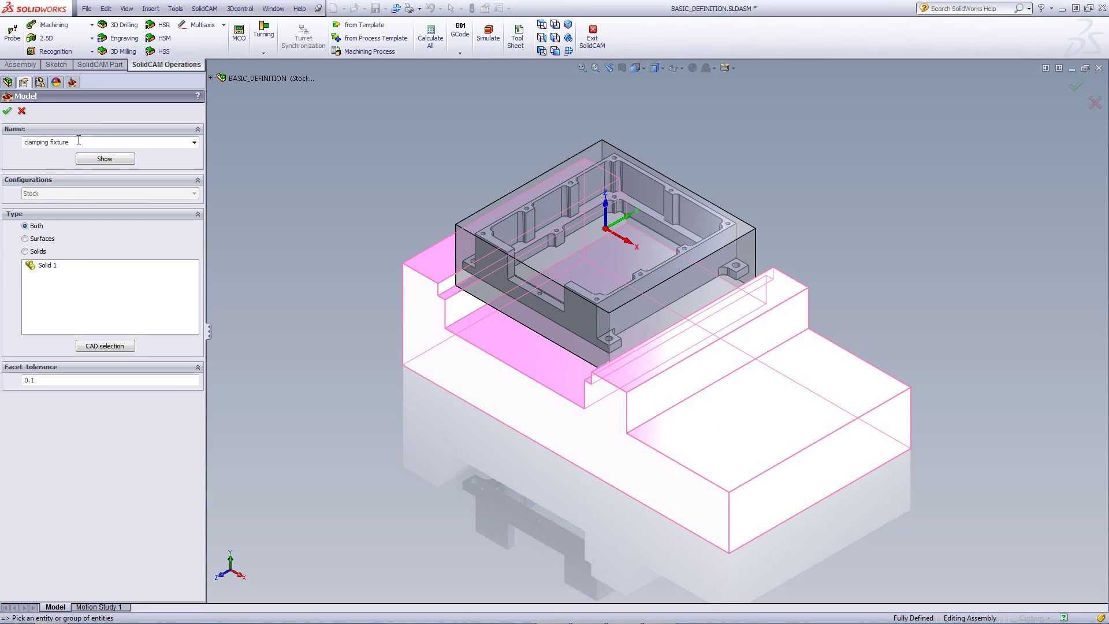
drag(77, 141, 3, 142)
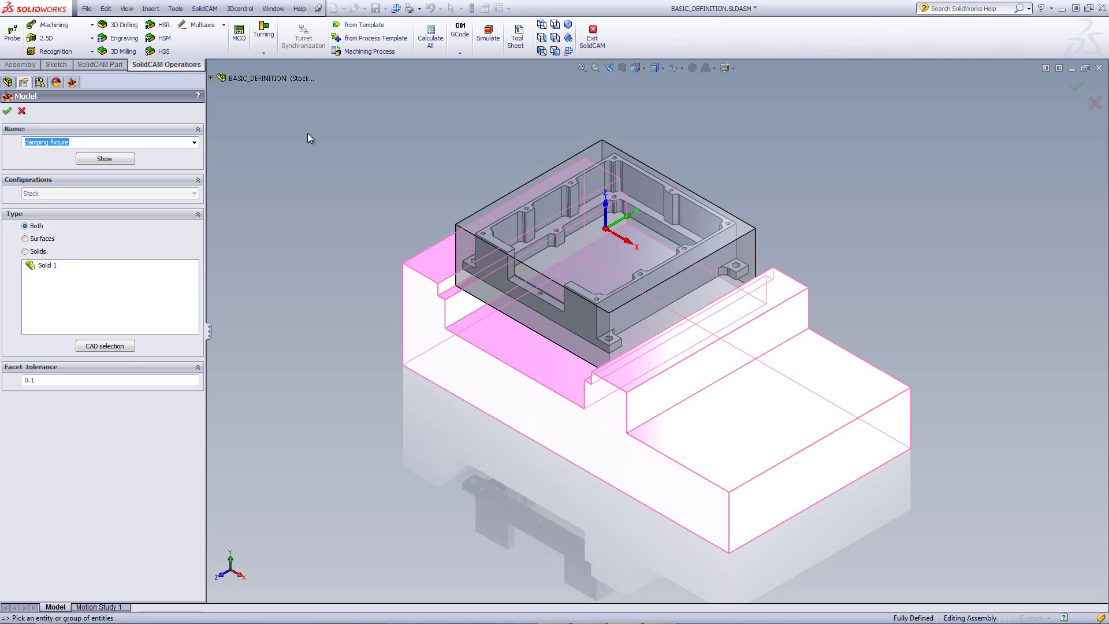
text(Vise)
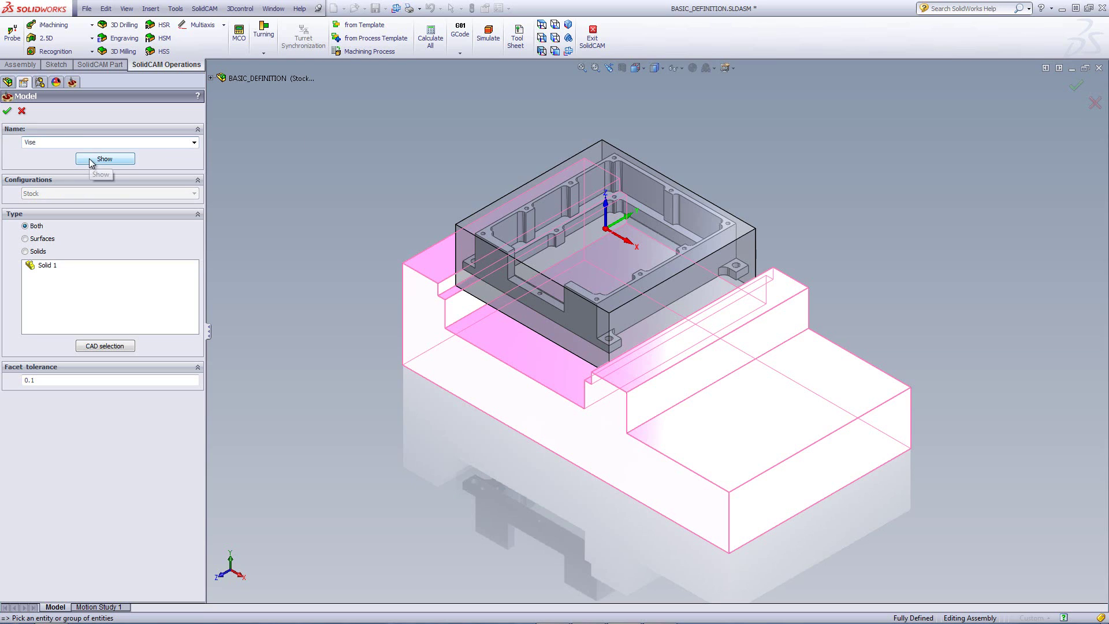
Preview the Vise fixture's faceted model, close the preview and confirm the fixture definition
click(91, 160)
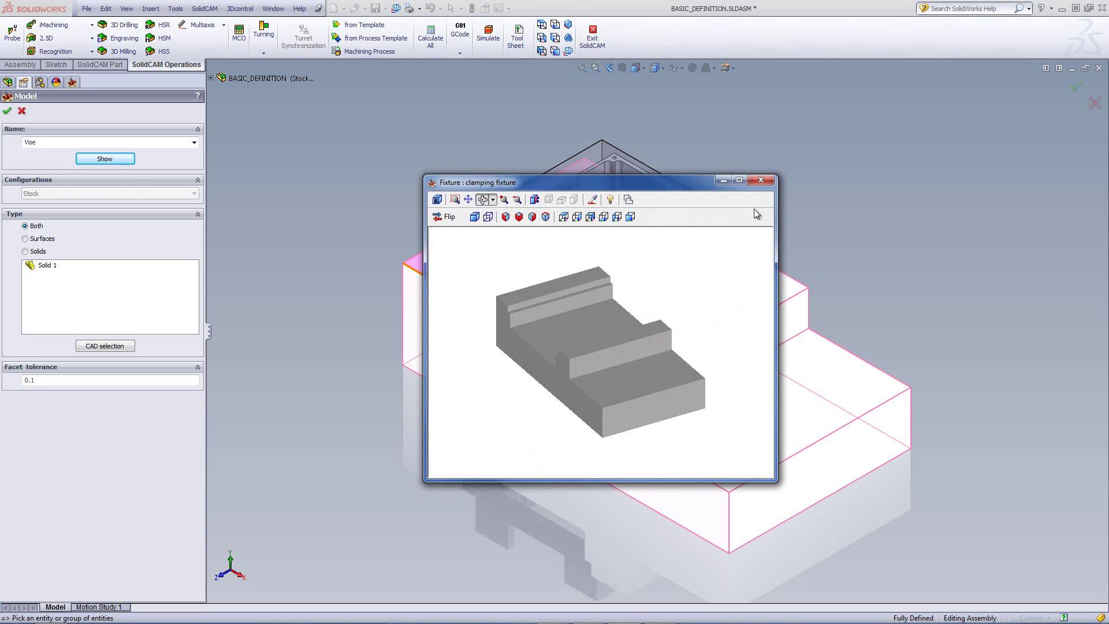
click(760, 181)
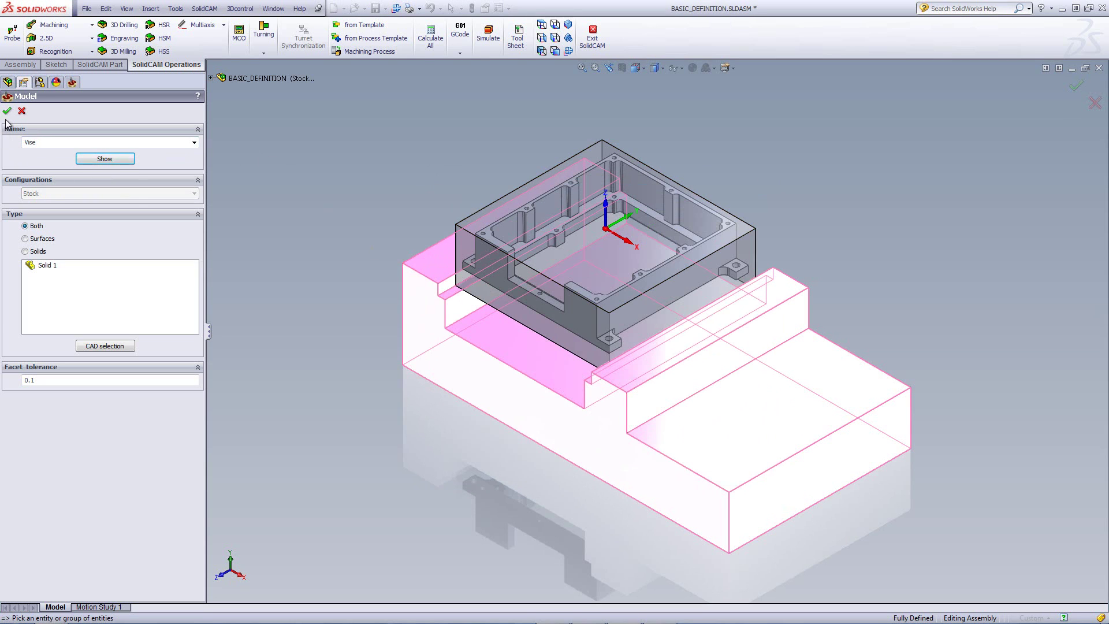
click(8, 110)
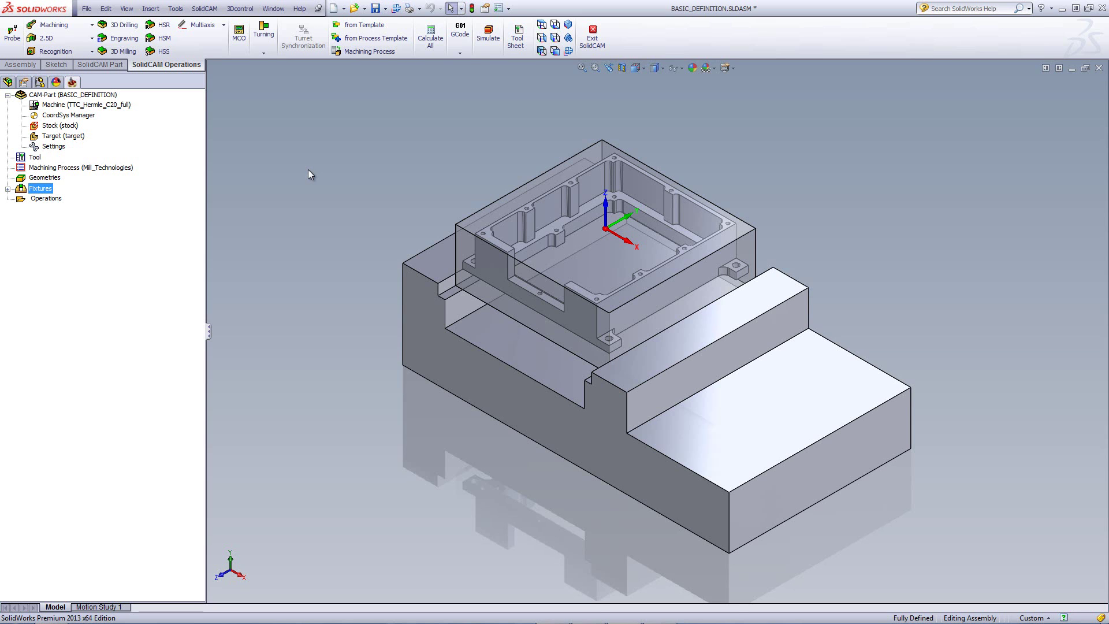
Measure the normal distance between the stock's top face and the vise's bottom face
middle_drag(307, 168, 702, 290)
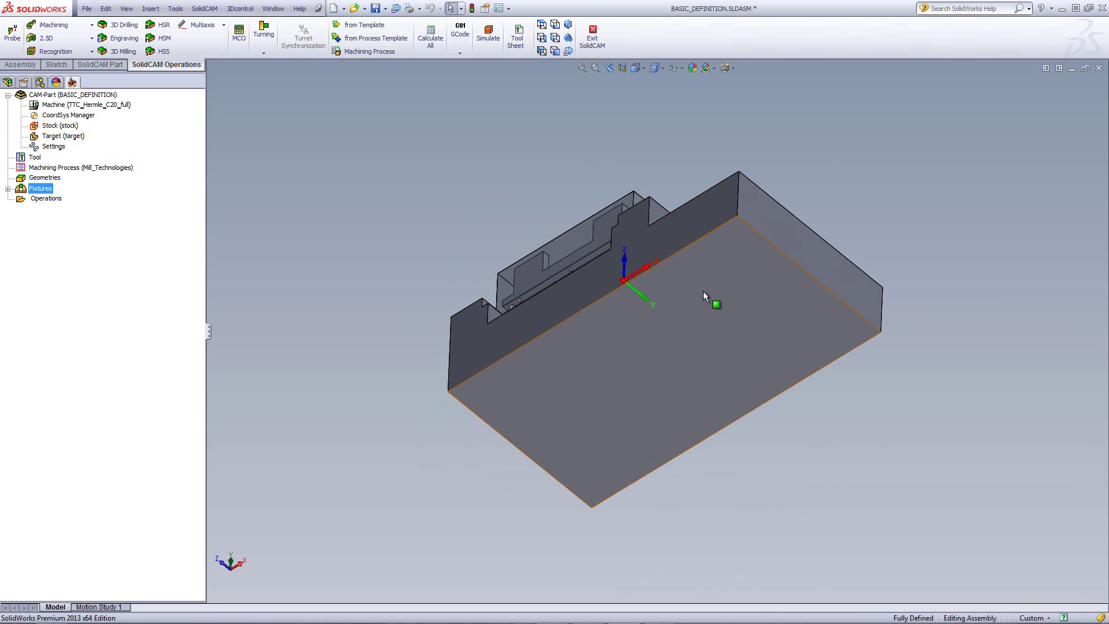
click(683, 331)
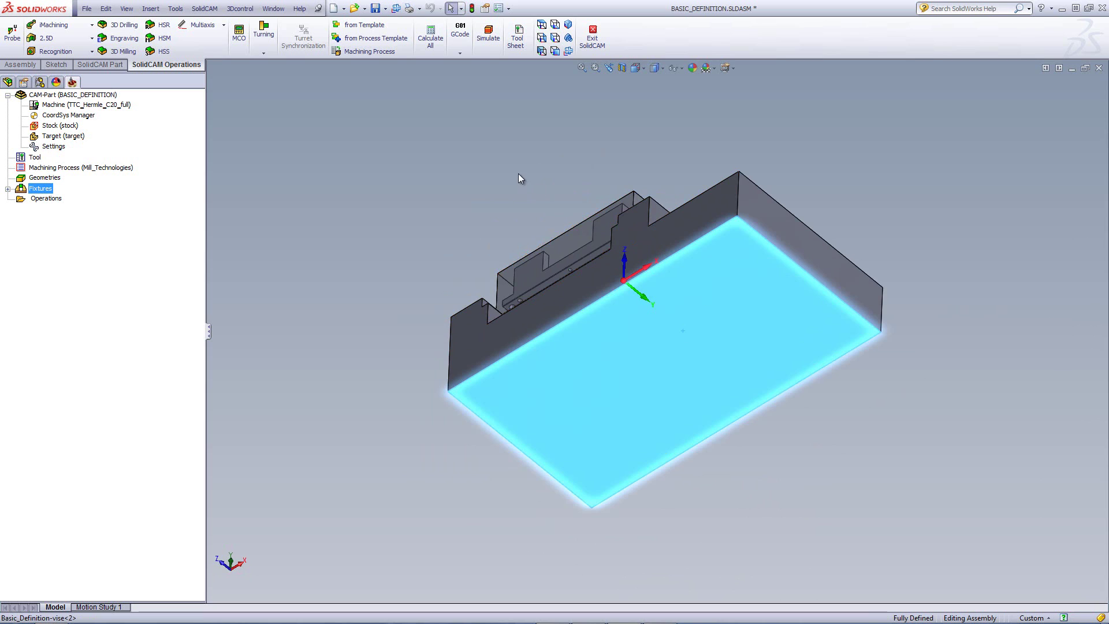
key(ctrl+7)
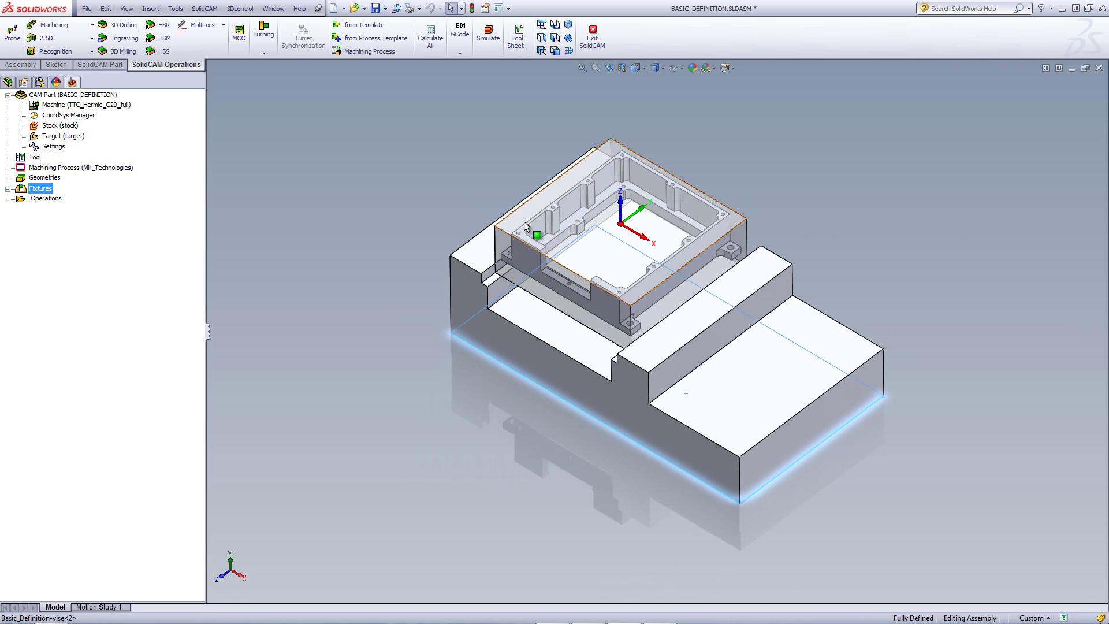
click(525, 221)
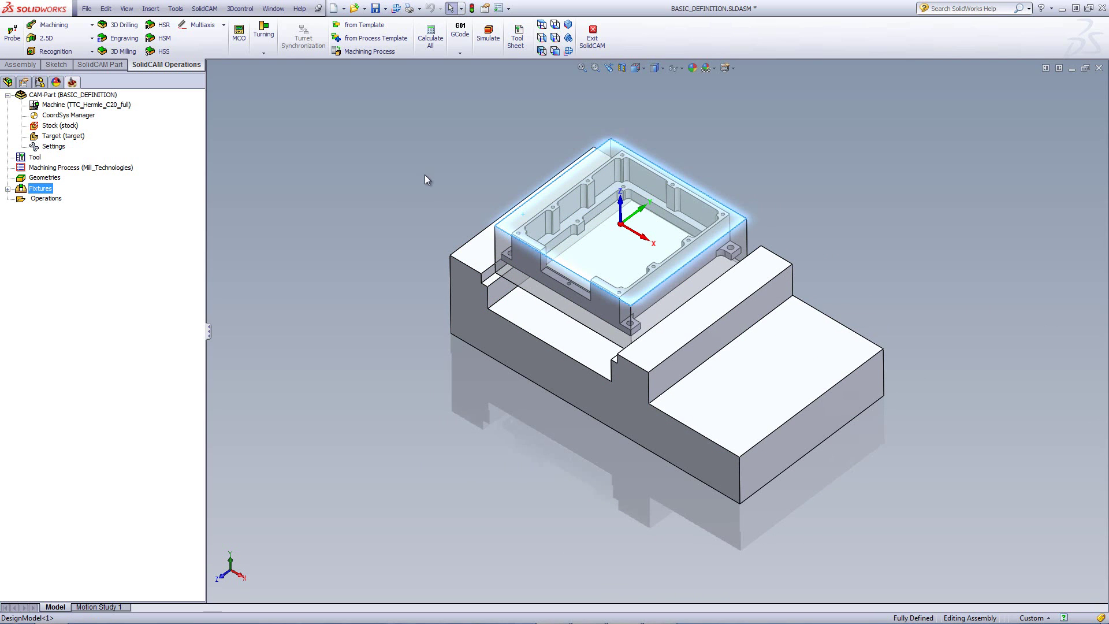
click(512, 220)
middle_drag(398, 200, 417, 109)
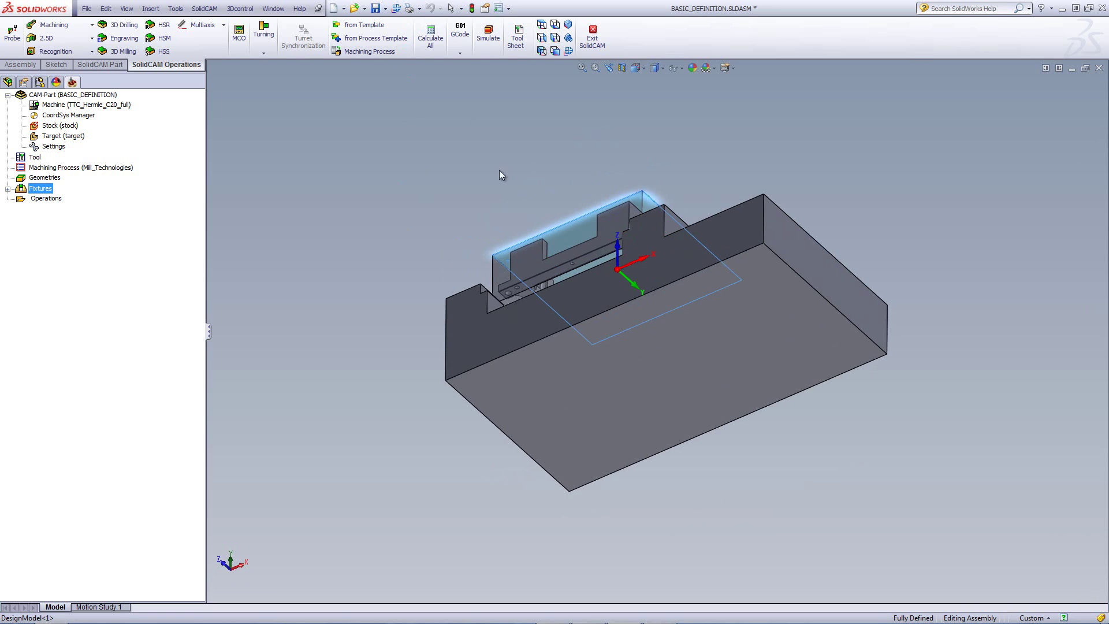
click(544, 394)
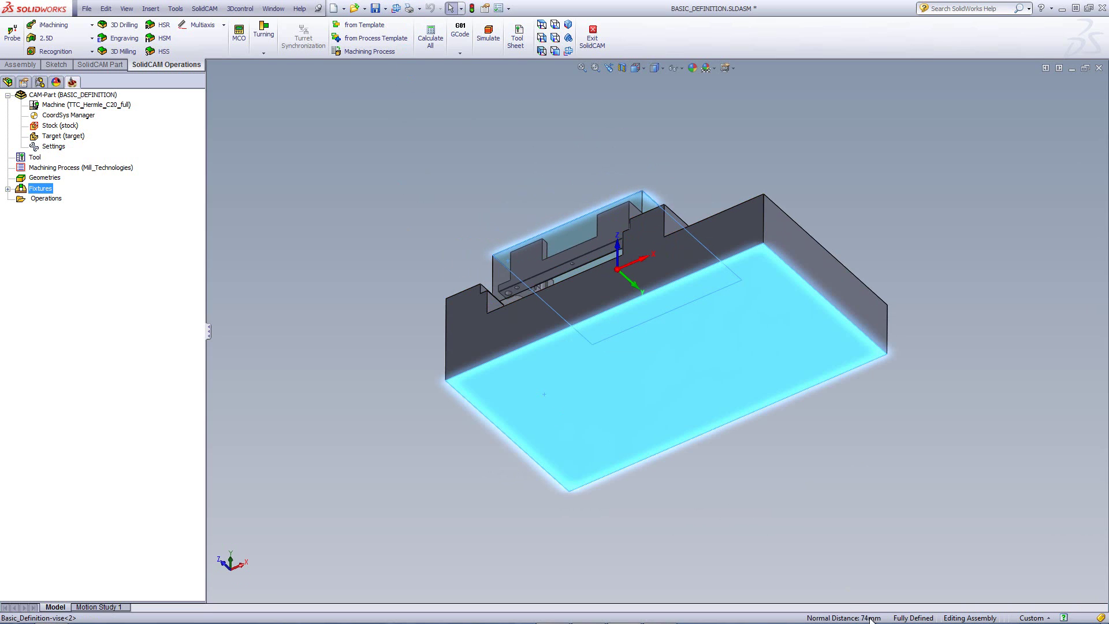
middle_drag(787, 389, 460, 287)
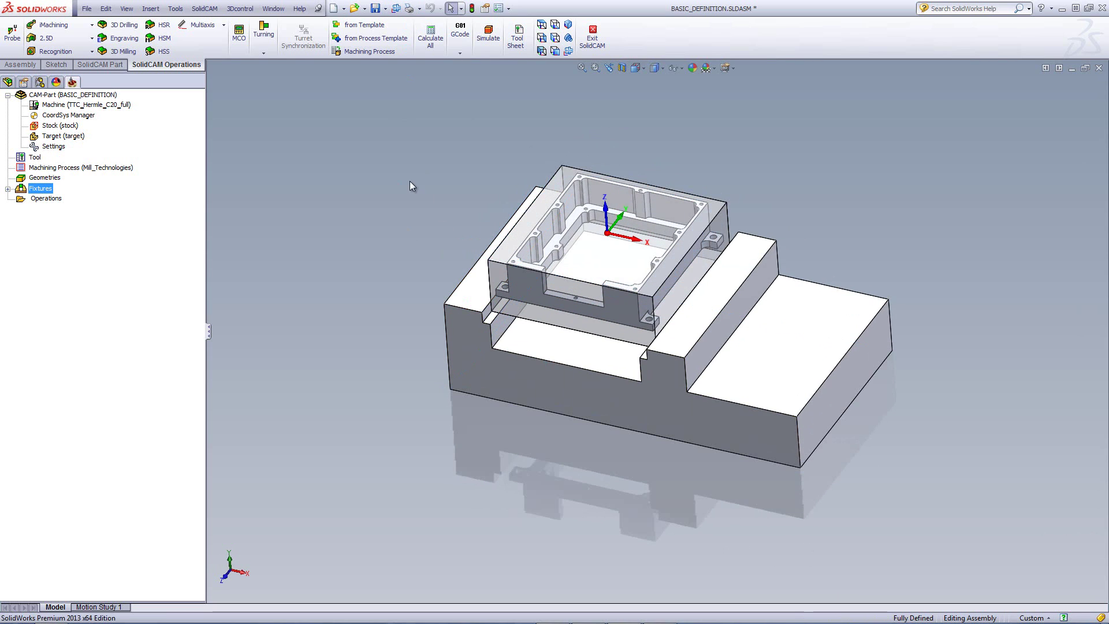
Open the machine setup for the operations and set the Turret_Table's Z offset to 74
right_click(41, 199)
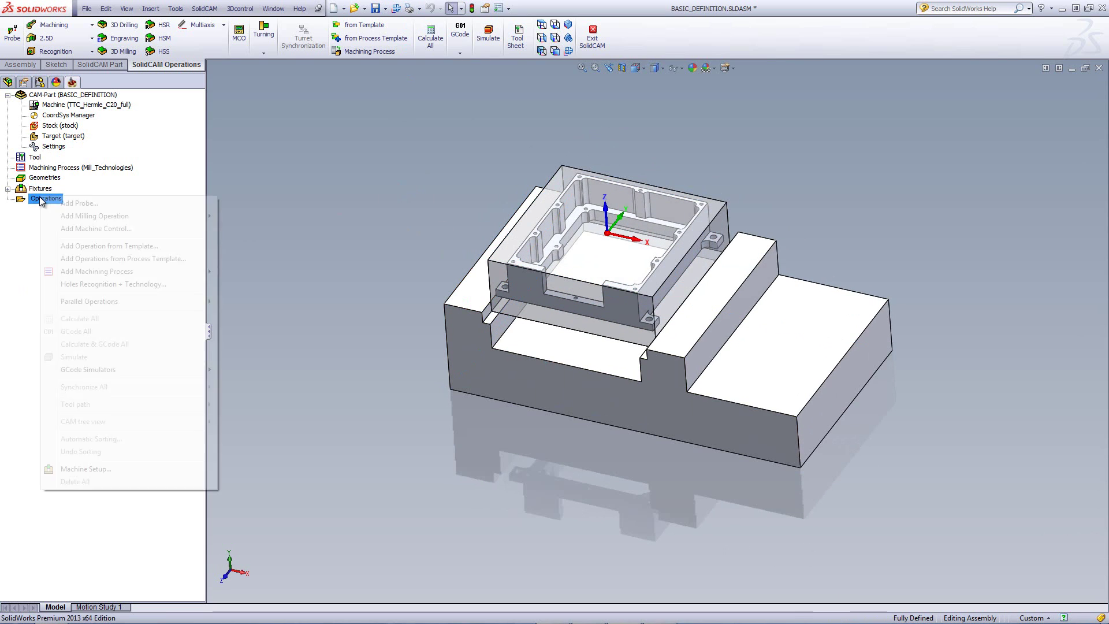
click(146, 469)
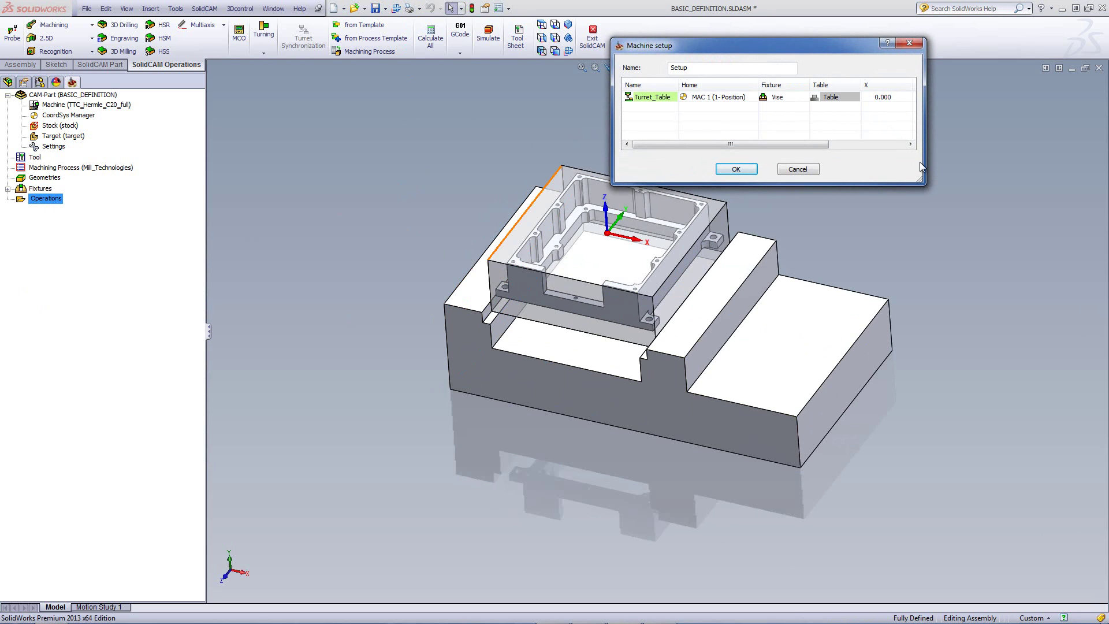
drag(920, 162, 1047, 164)
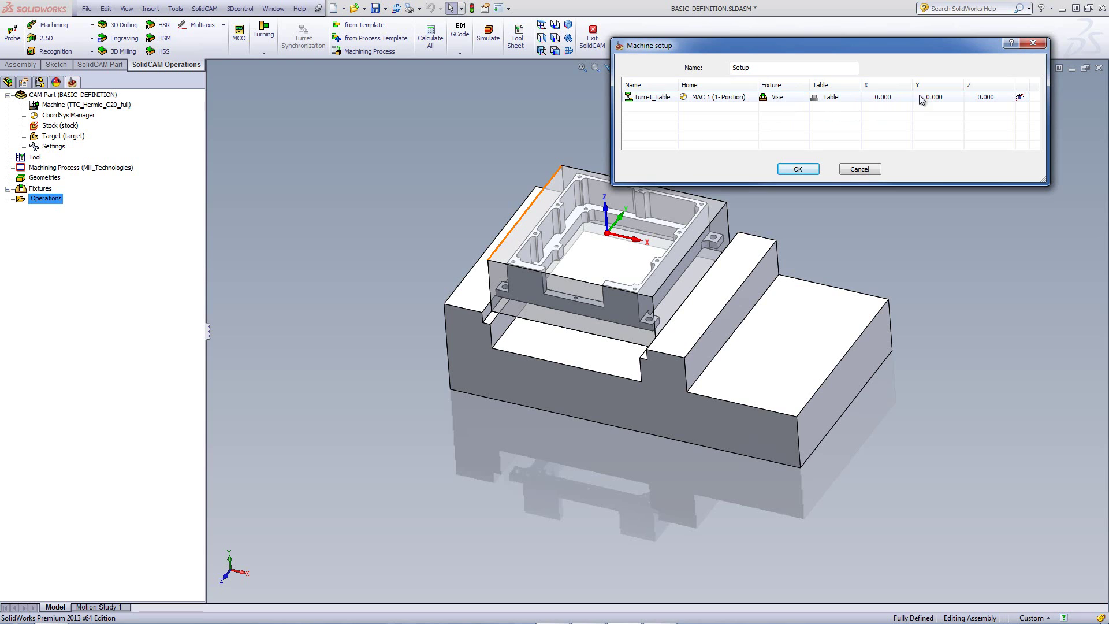
click(989, 99)
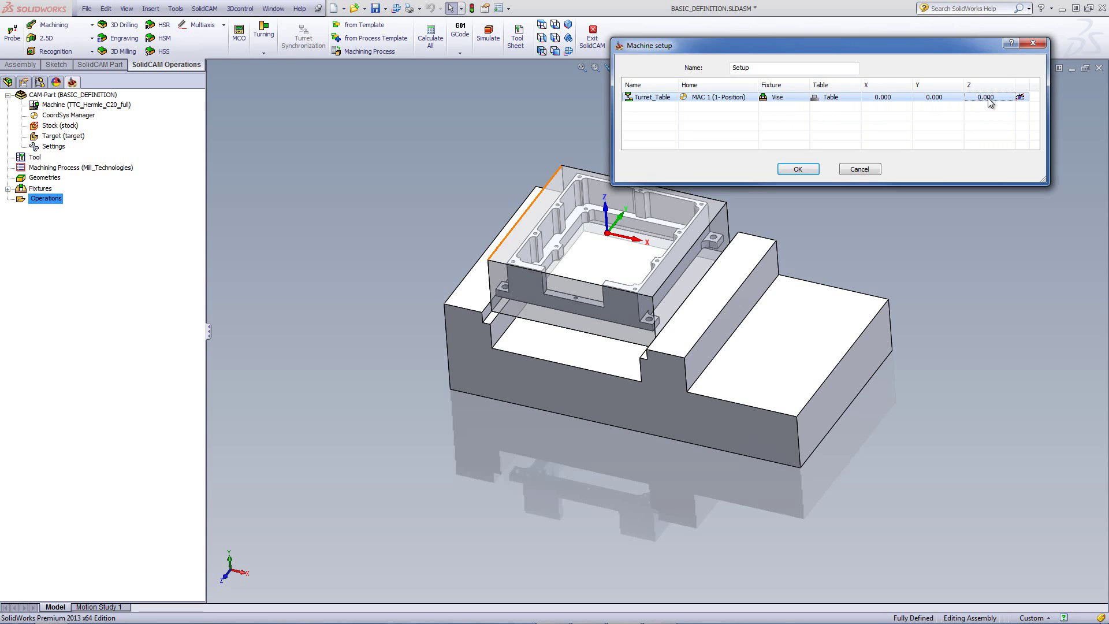
click(989, 99)
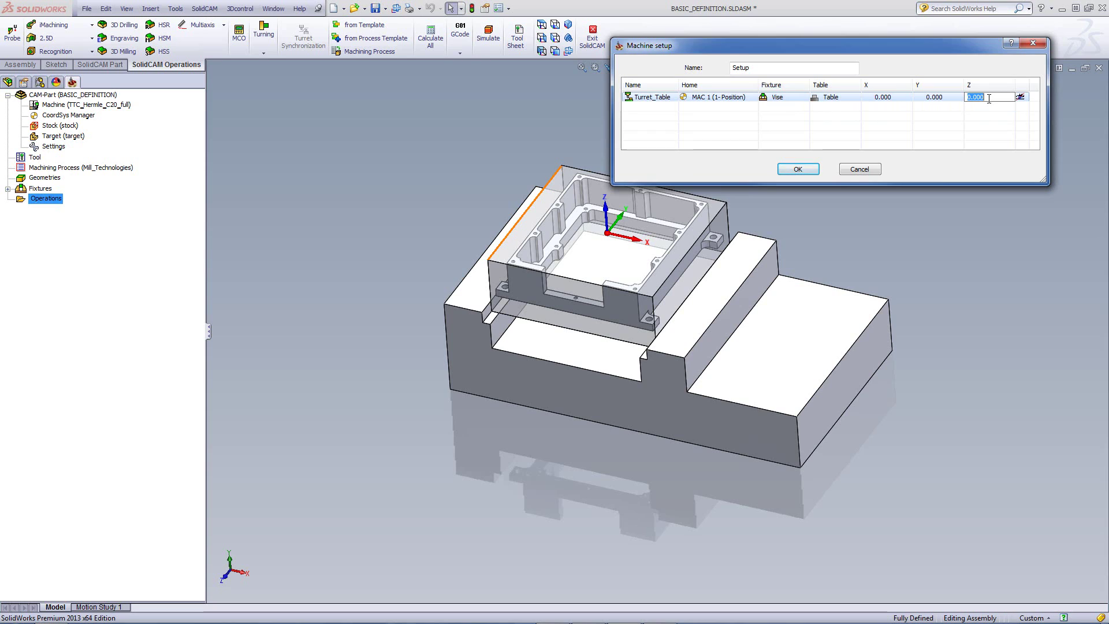
text(74)
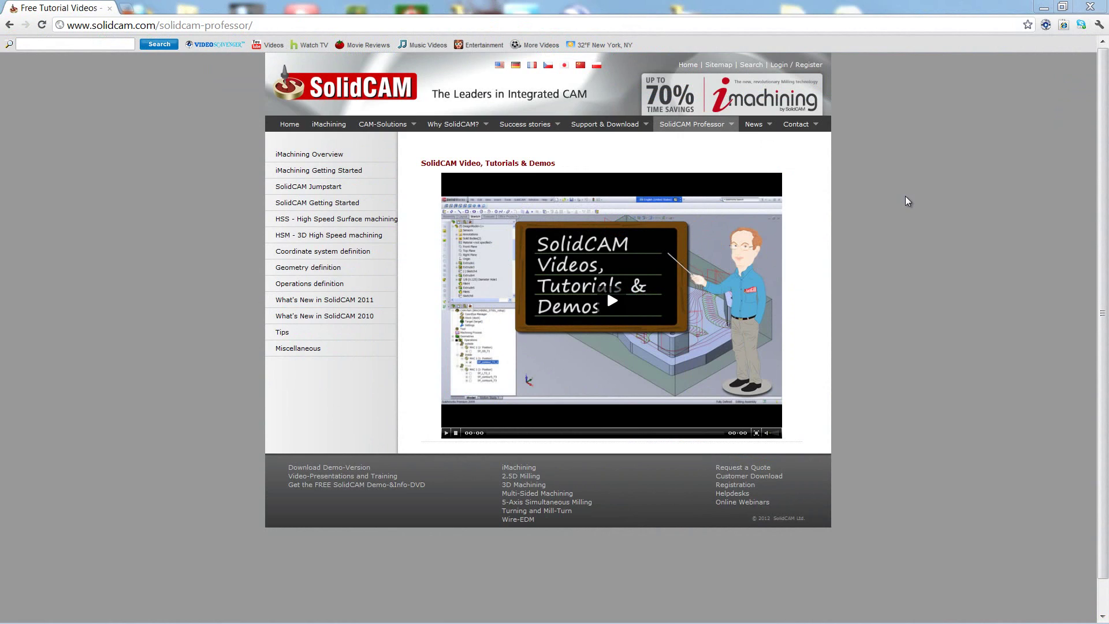
mouse_move(705, 130)
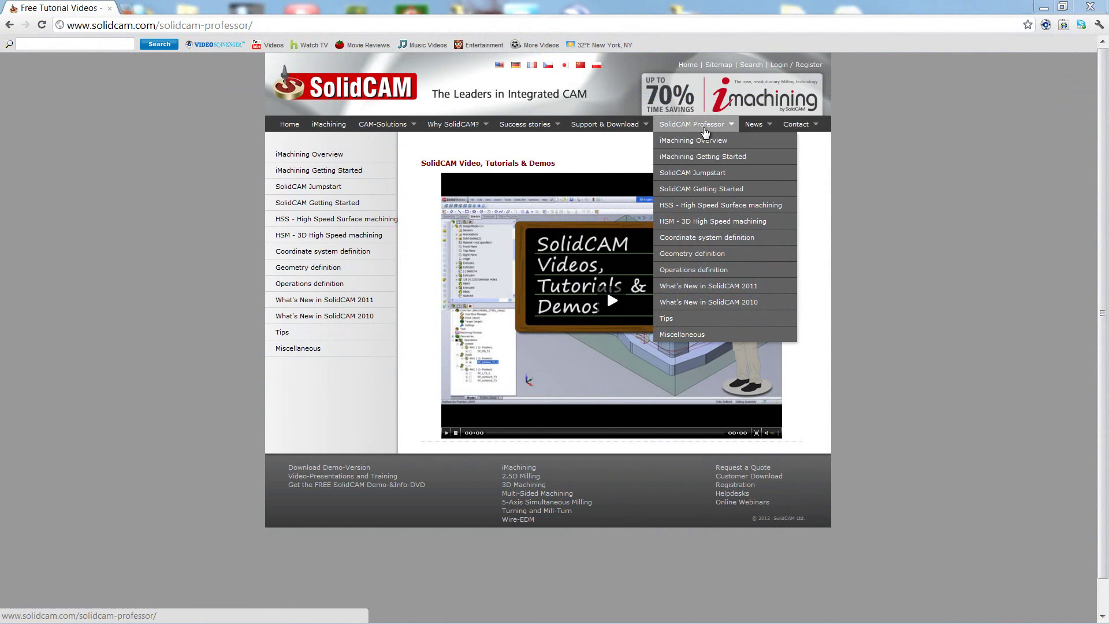